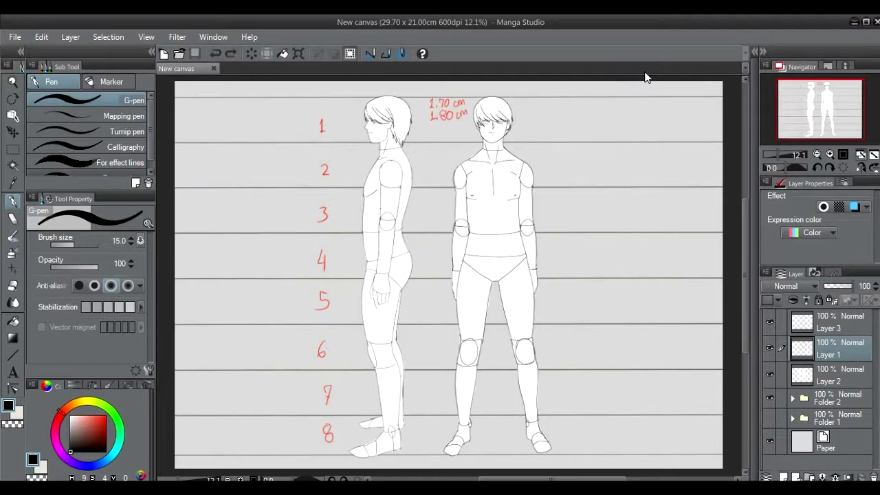
Step: Make Layer 3 active and zoom in on the two male figures
key("ctrl+bracketright")
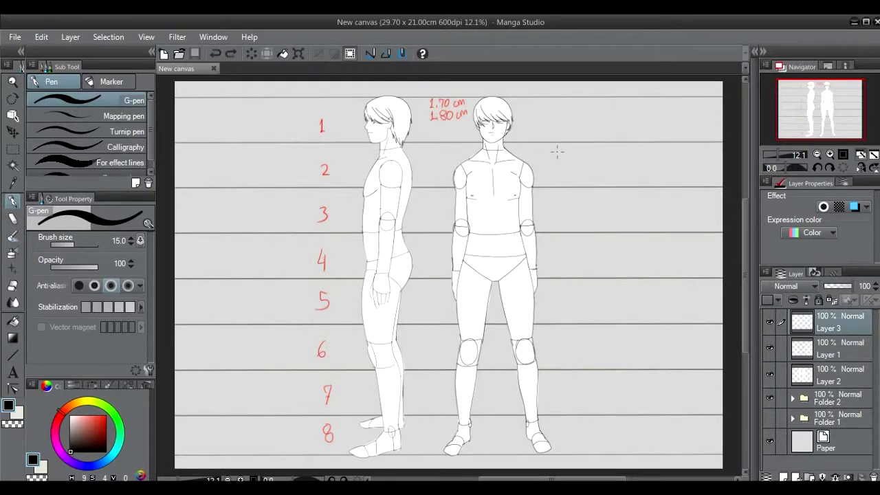
scroll(557, 152, "up", 1)
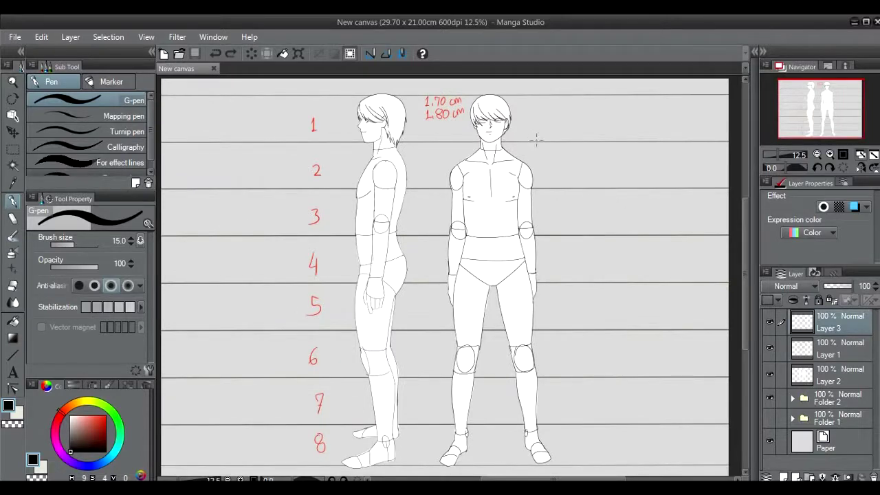
scroll(540, 143, "up", 1)
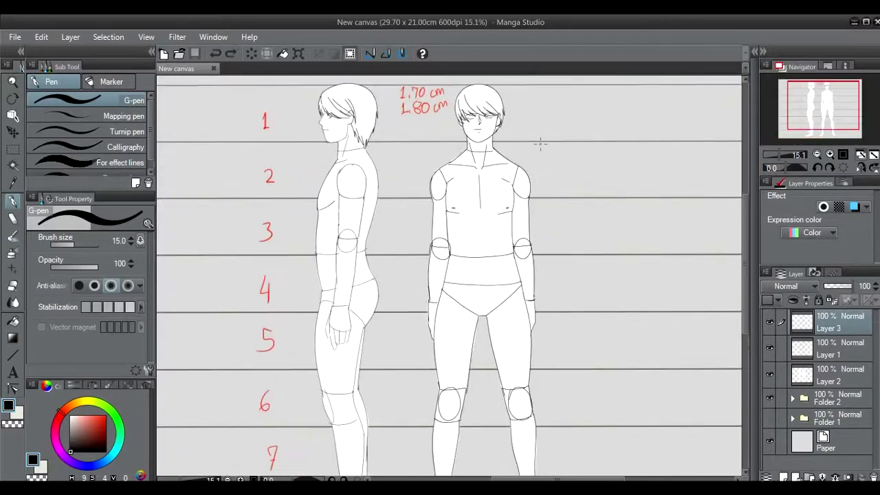
scroll(542, 143, "up", 1)
scroll(542, 143, "down", 1)
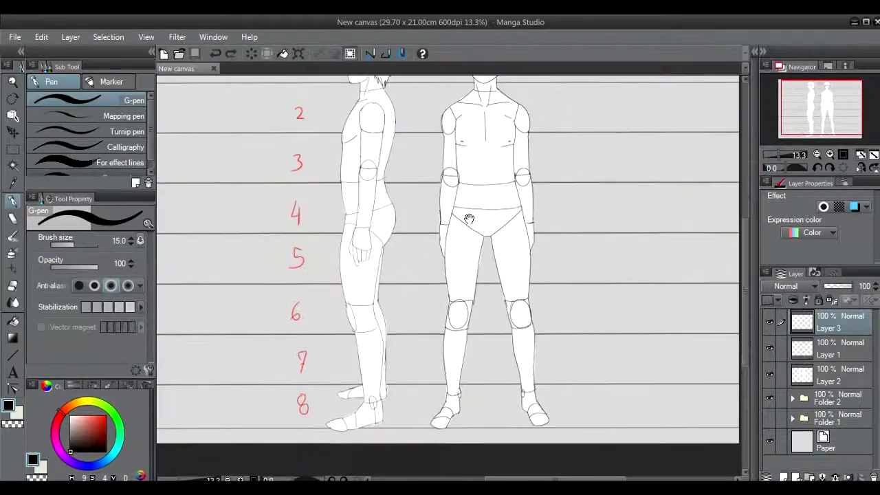
scroll(477, 211, "up", 1)
scroll(477, 211, "up", 1)
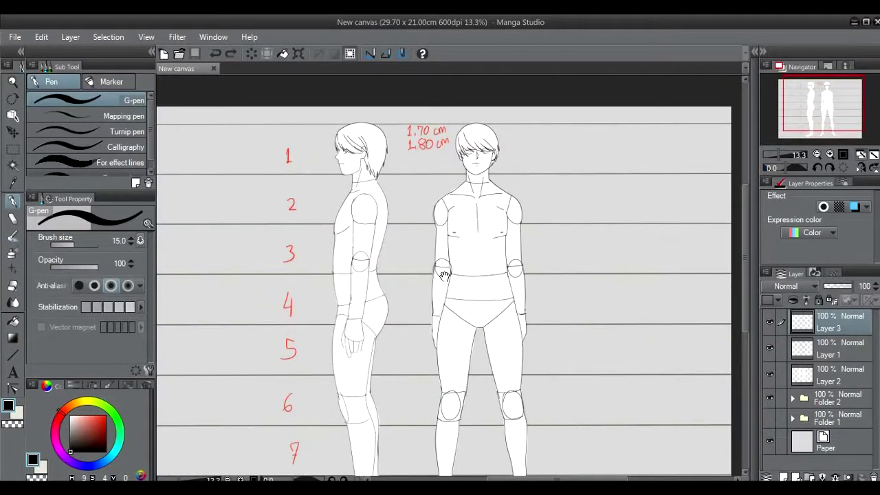
left_click_drag(477, 211, 487, 170)
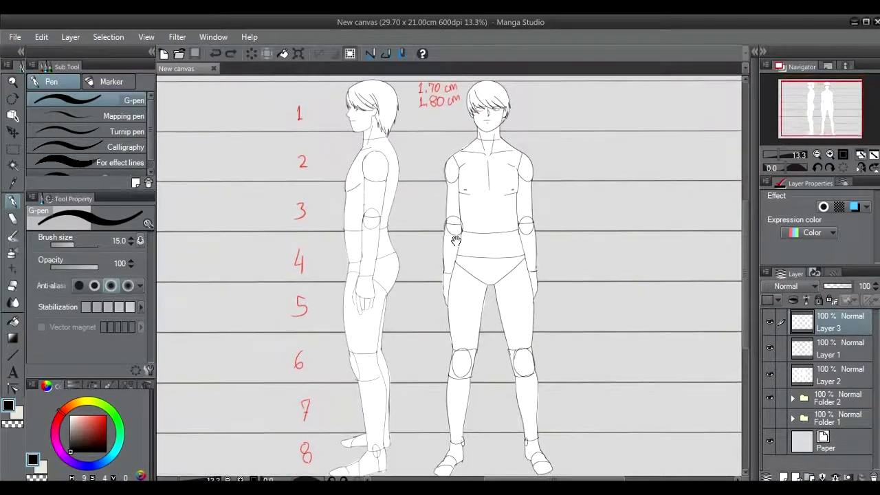
left_click_drag(454, 242, 439, 259)
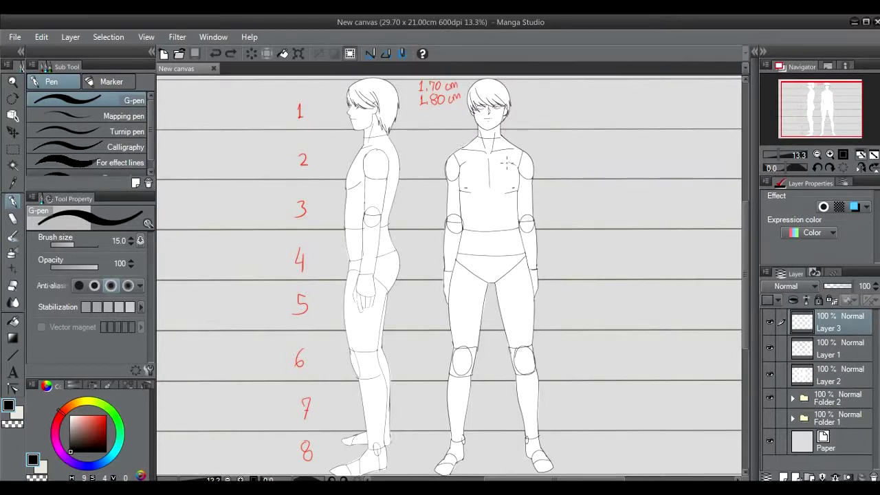
Step: Switch to red and try two strokes beside the front head, undoing both
key("x")
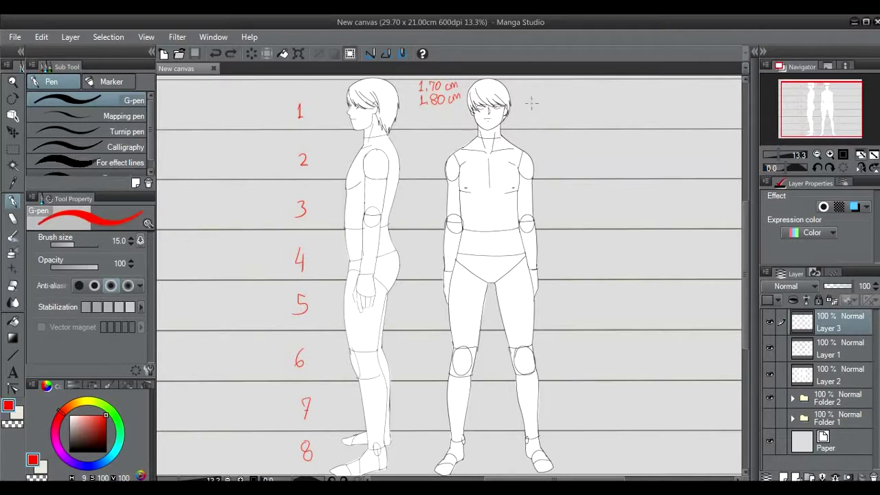
left_click_drag(522, 81, 525, 129)
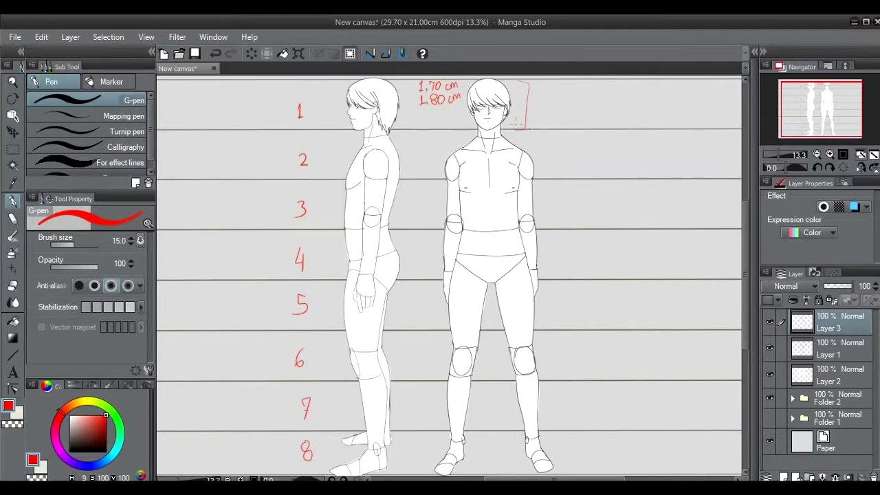
key("ctrl+z")
left_click_drag(529, 81, 518, 126)
key("ctrl+z")
Step: Draw the red head circle, jaw, eye line and centre line beside the front head
mouse_move(577, 82)
left_mouse_down()
mouse_move(600, 83)
mouse_move(583, 129)
left_mouse_up()
left_click_drag(563, 97, 598, 123)
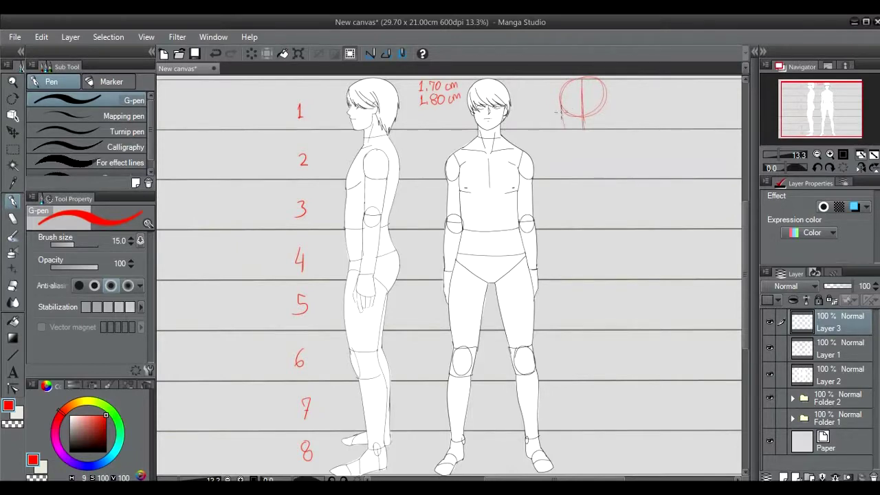
mouse_move(602, 87)
left_mouse_down()
mouse_move(588, 135)
mouse_move(597, 125)
left_mouse_up()
mouse_move(561, 95)
left_mouse_down()
mouse_move(562, 130)
mouse_move(593, 134)
mouse_move(605, 109)
mouse_move(596, 110)
left_mouse_up()
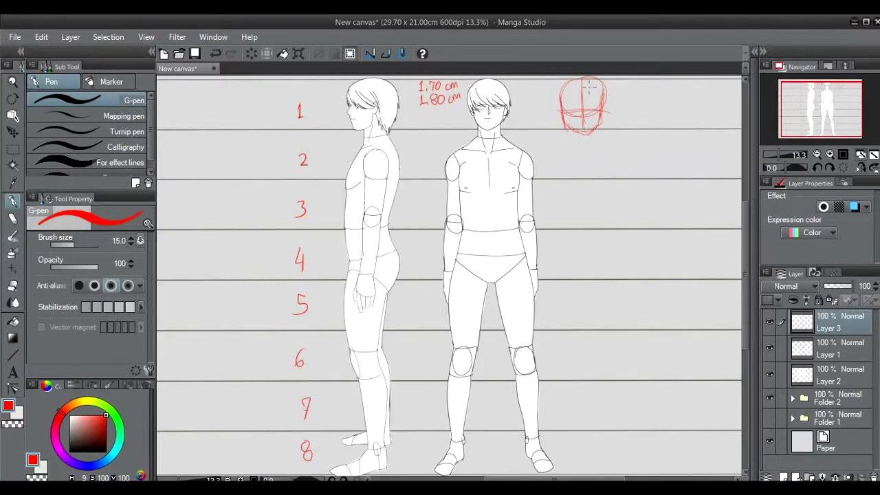
mouse_move(566, 77)
left_mouse_down()
mouse_move(558, 95)
mouse_move(603, 102)
mouse_move(561, 101)
left_mouse_up()
left_click(12, 148)
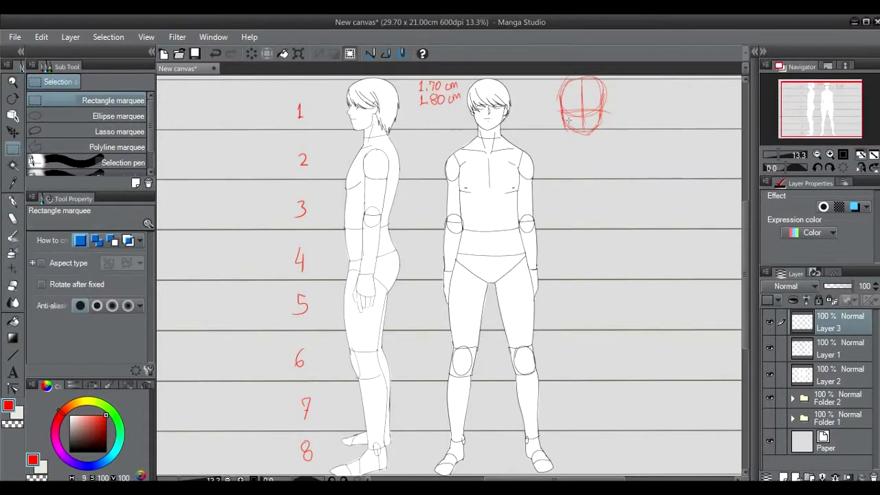
left_click_drag(626, 153, 550, 75)
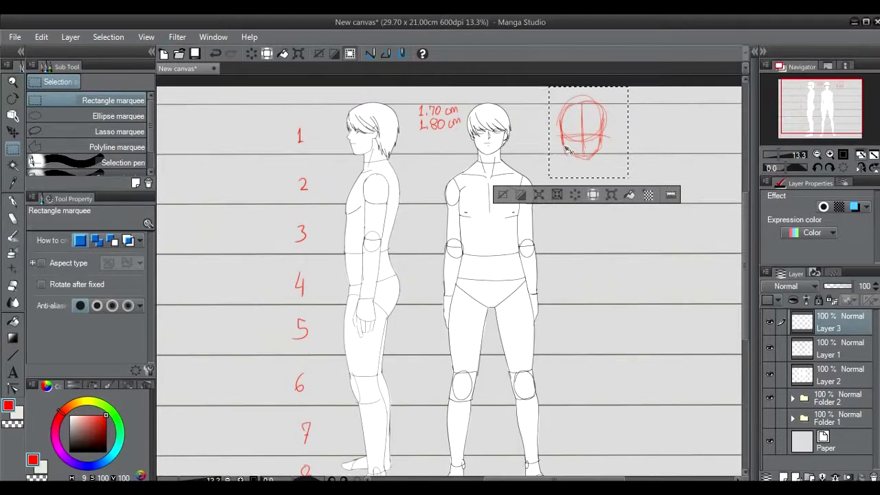
key("ctrl+c")
key("ctrl+v")
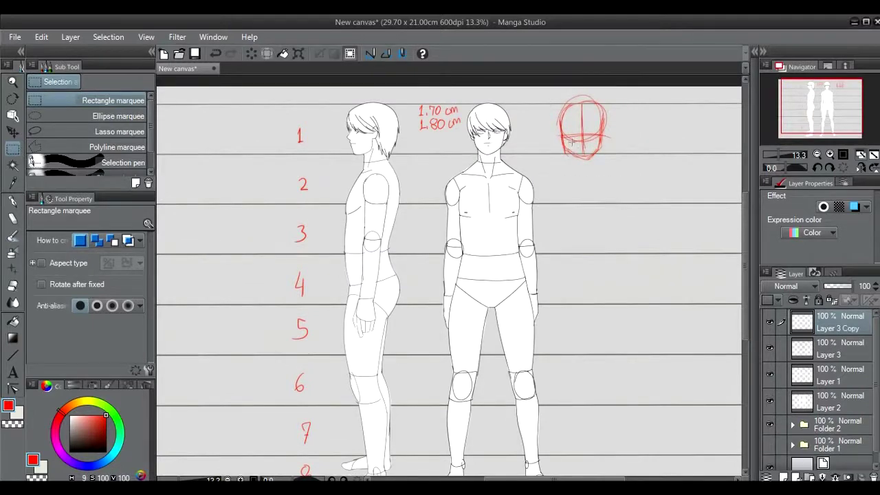
key("ctrl+t")
left_click_drag(572, 141, 598, 195)
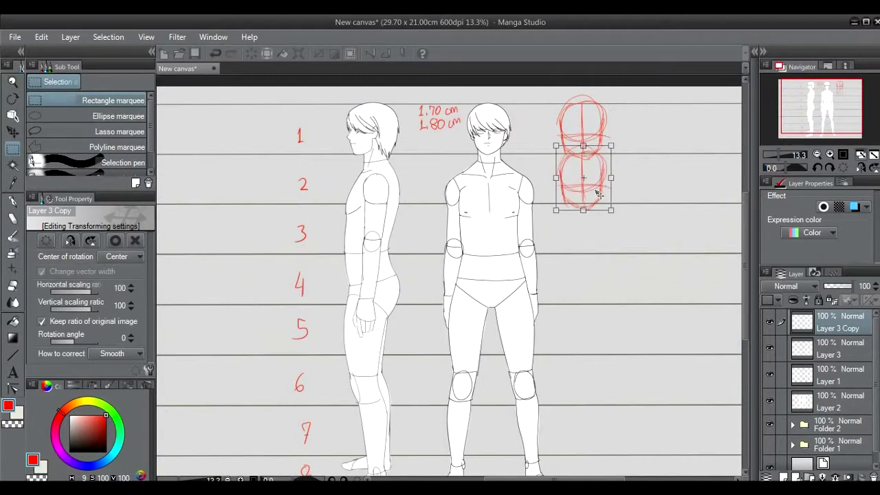
key("Return")
key("ctrl+c")
key("ctrl+v")
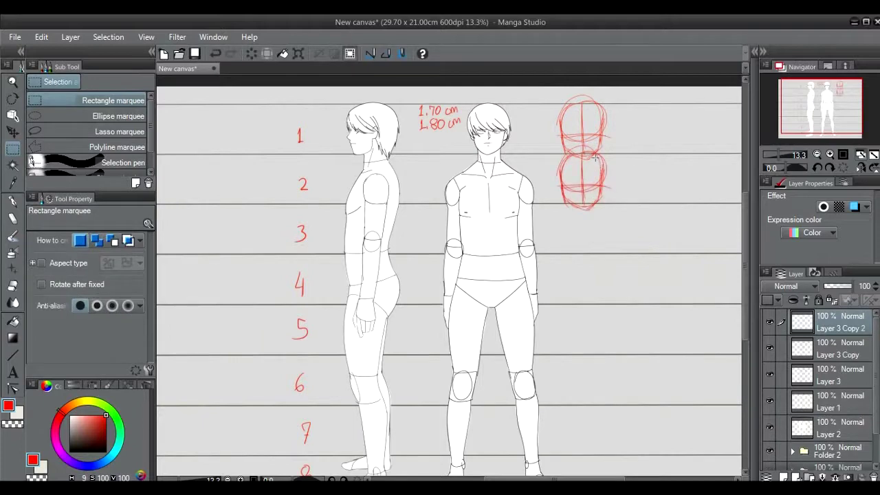
key("ctrl+t")
left_click_drag(596, 158, 600, 228)
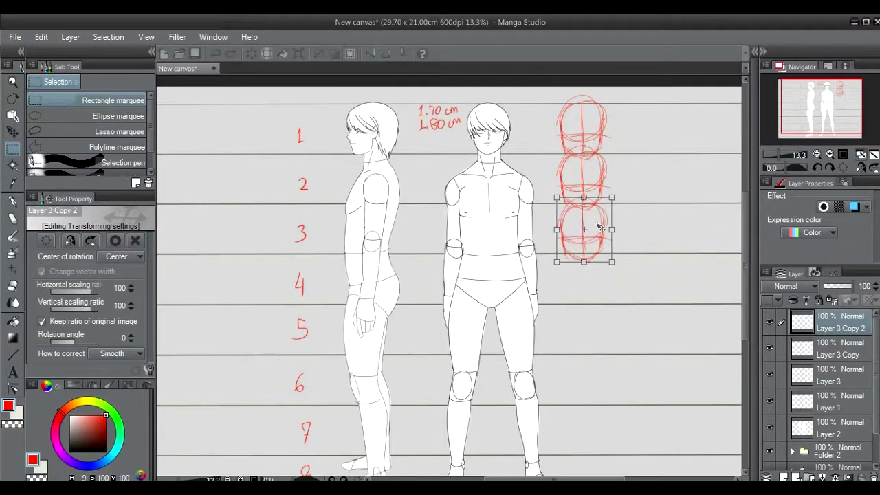
key("Return")
mouse_move(579, 252)
left_mouse_down()
mouse_move(582, 220)
mouse_move(585, 244)
left_mouse_up()
key("ctrl+z")
key("ctrl+z")
key("ctrl+z")
key("ctrl+z")
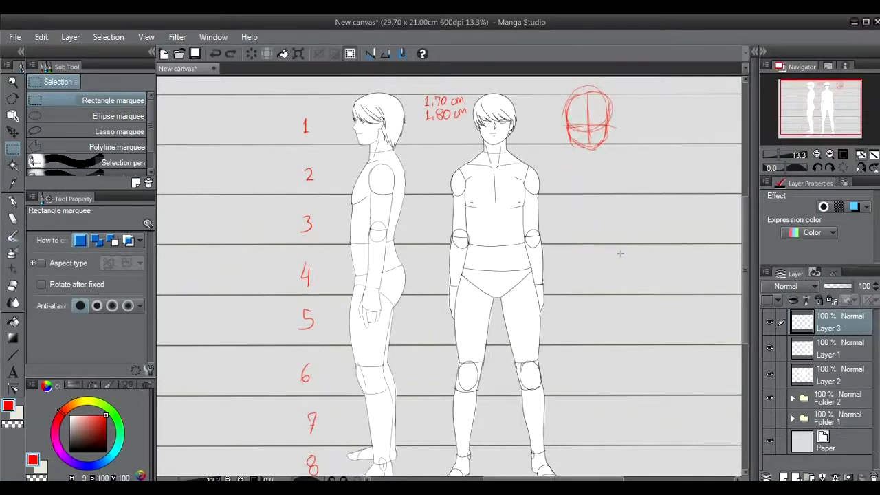
Step: Return to the pen, try a red mark at the front head, and undo it
key("p")
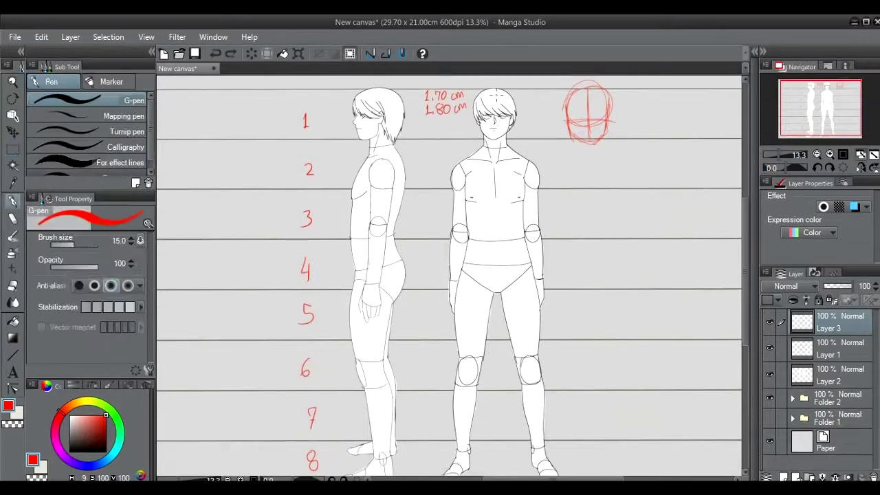
left_click_drag(487, 87, 502, 87)
key("ctrl+z")
scroll(550, 268, "down", 2)
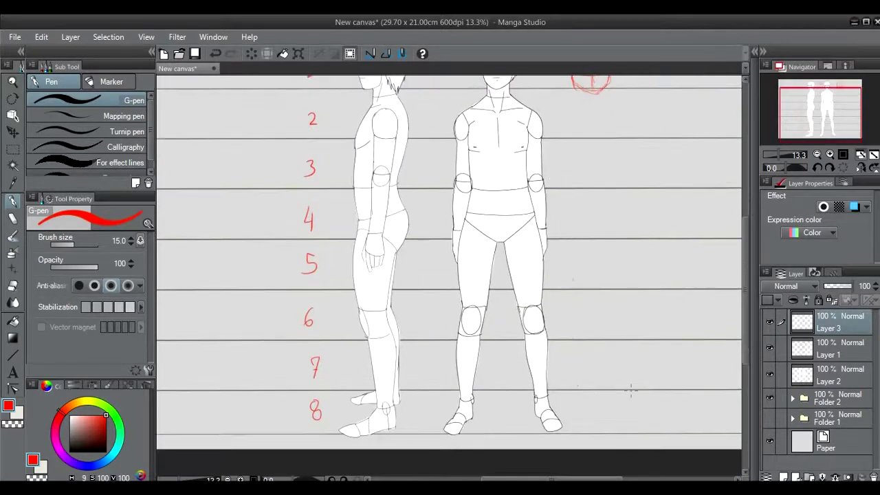
scroll(589, 241, "up", 2)
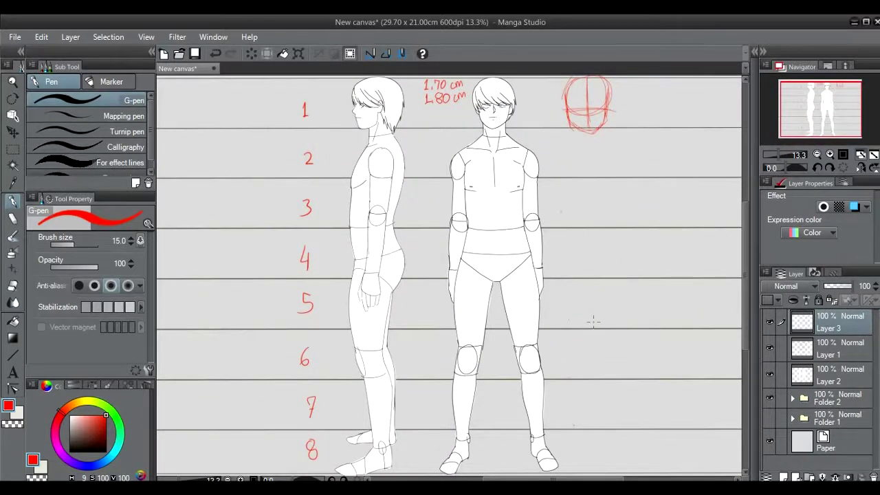
left_click_drag(557, 171, 548, 177)
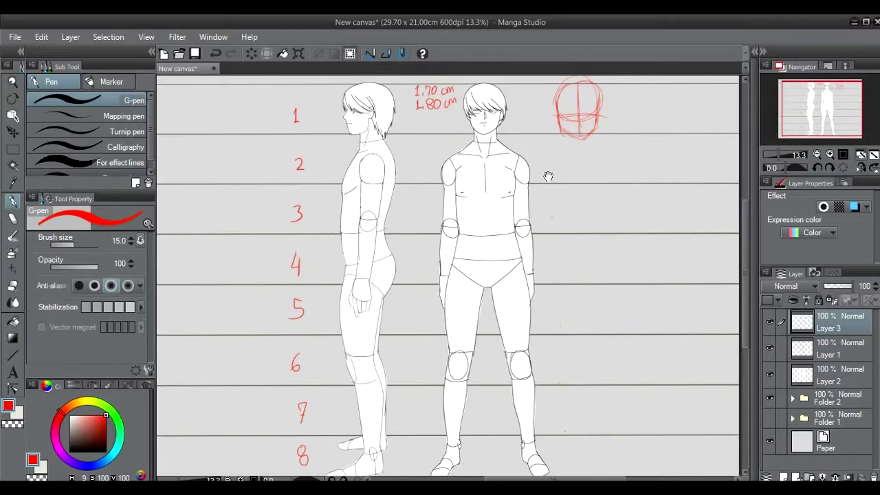
Step: Try red vertical brackets alongside the legs, then undo them
left_click_drag(548, 133, 545, 281)
left_click_drag(543, 182, 550, 122)
mouse_move(551, 235)
left_mouse_down()
mouse_move(566, 309)
mouse_move(556, 371)
left_mouse_up()
scroll(557, 236, "up", 3)
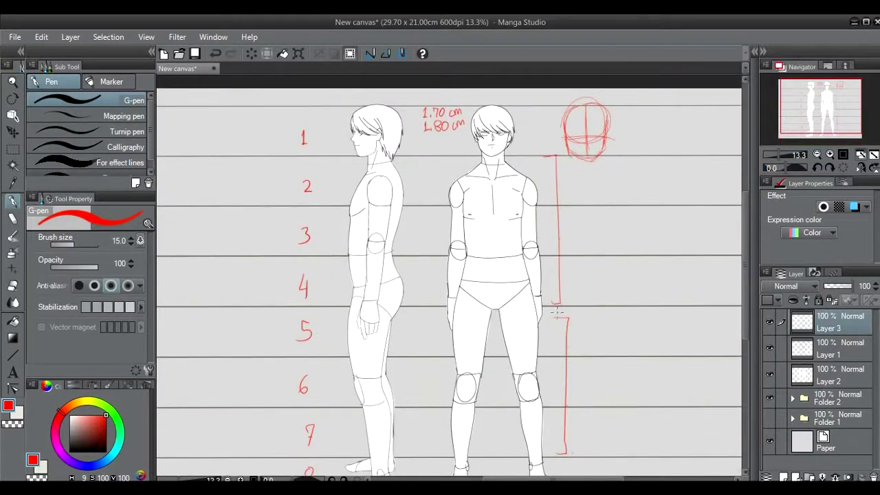
scroll(564, 278, "down", 2)
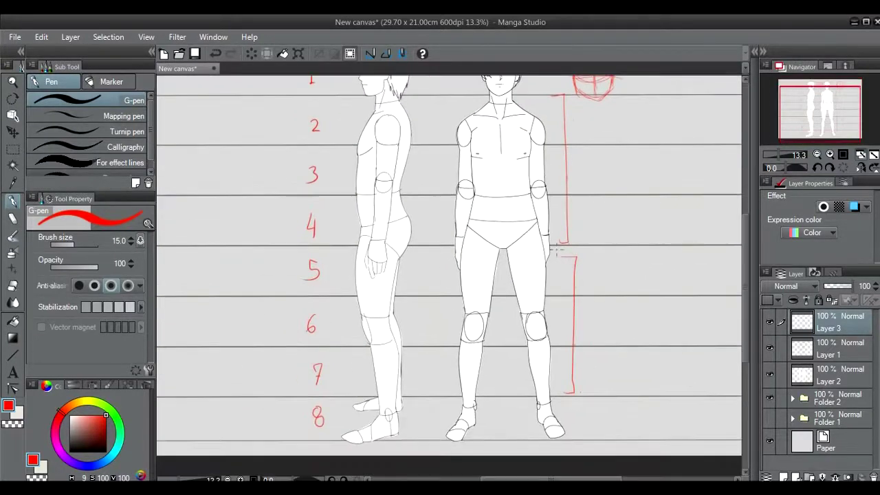
left_click_drag(567, 271, 567, 324)
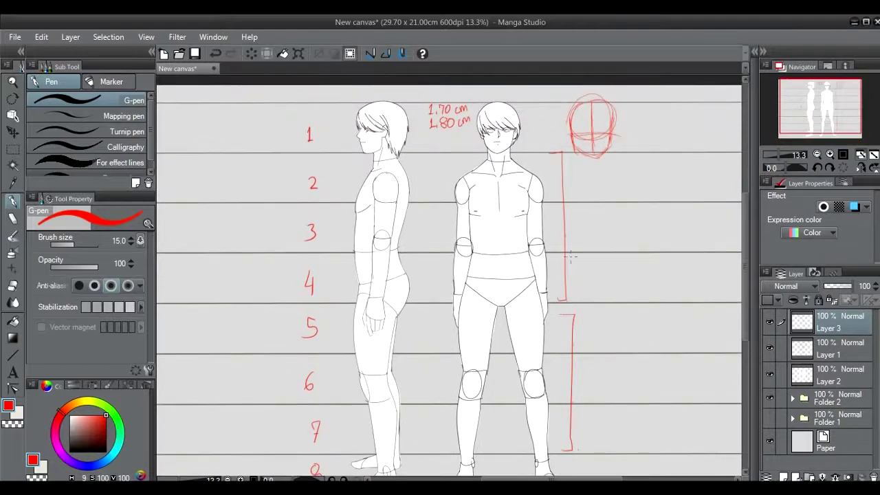
scroll(567, 377, "down", 1)
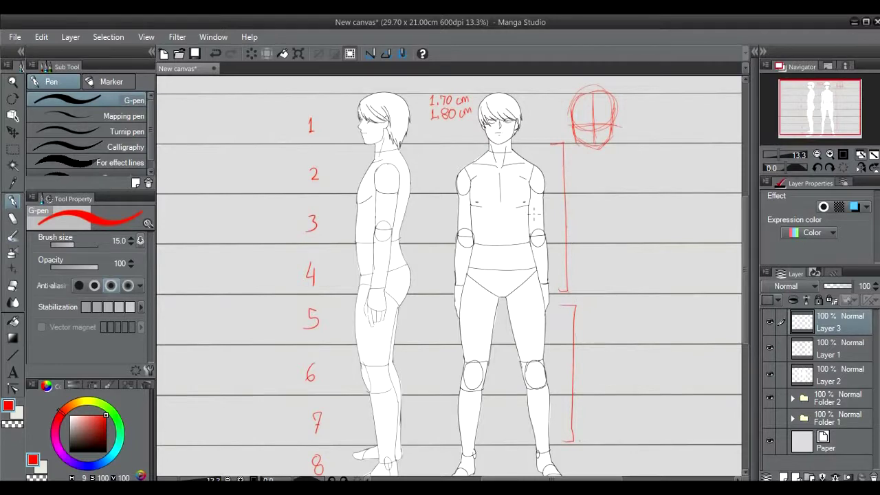
key("ctrl+z")
key("ctrl+z")
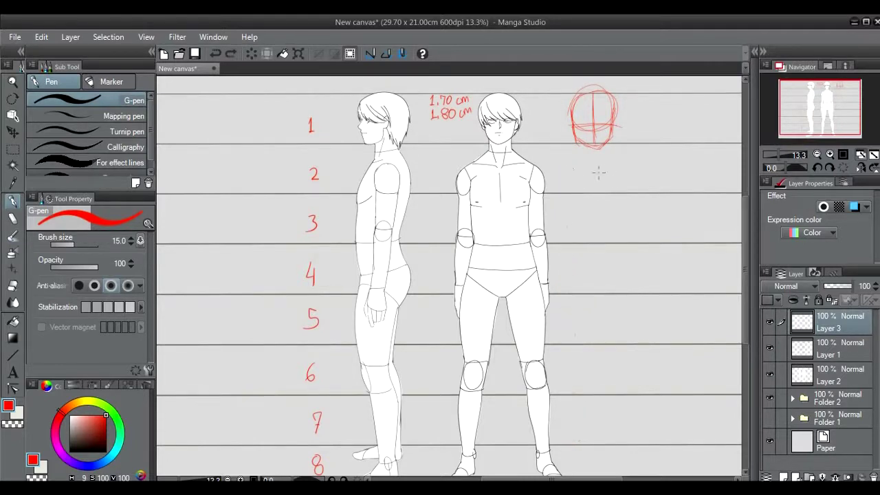
Step: Draw red lines at the neck and hips, joined by a vertical line on the right
left_click_drag(512, 145, 529, 144)
left_click_drag(450, 294, 550, 291)
left_click_drag(569, 149, 572, 278)
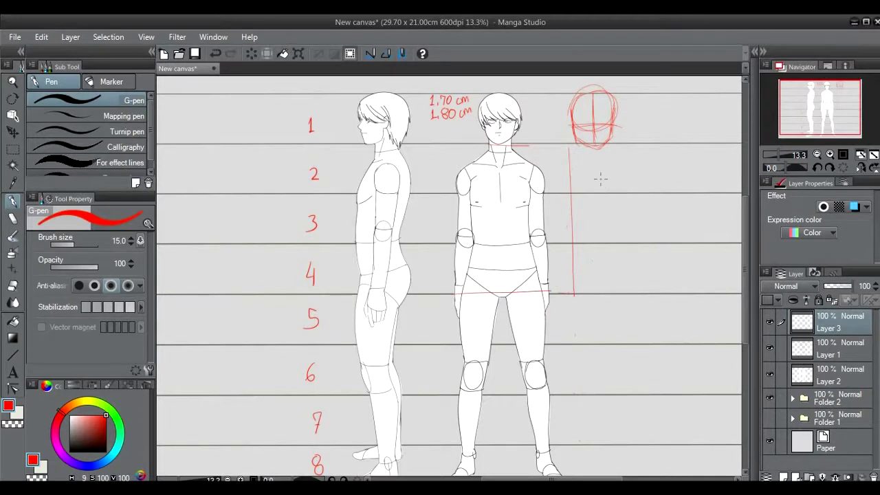
Step: Remove the vertical line, then try and undo red ankle and vertical guide lines
key("ctrl+z")
scroll(576, 201, "down", 2)
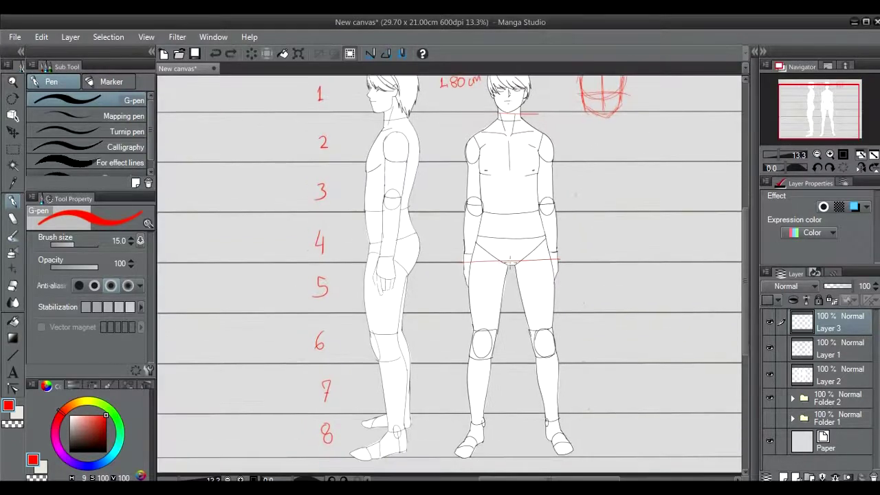
scroll(450, 274, "down", 2)
left_click_drag(473, 397, 637, 397)
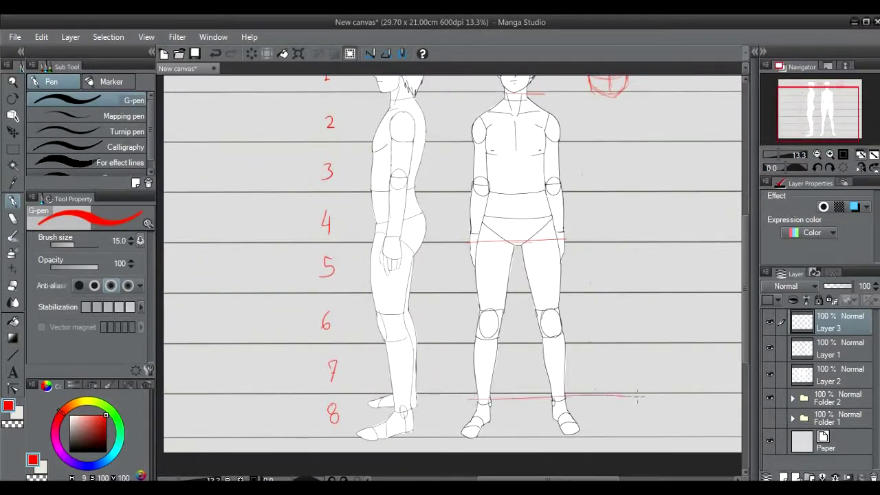
left_click_drag(606, 240, 610, 390)
key("ctrl+z")
key("ctrl+z")
scroll(612, 234, "up", 2)
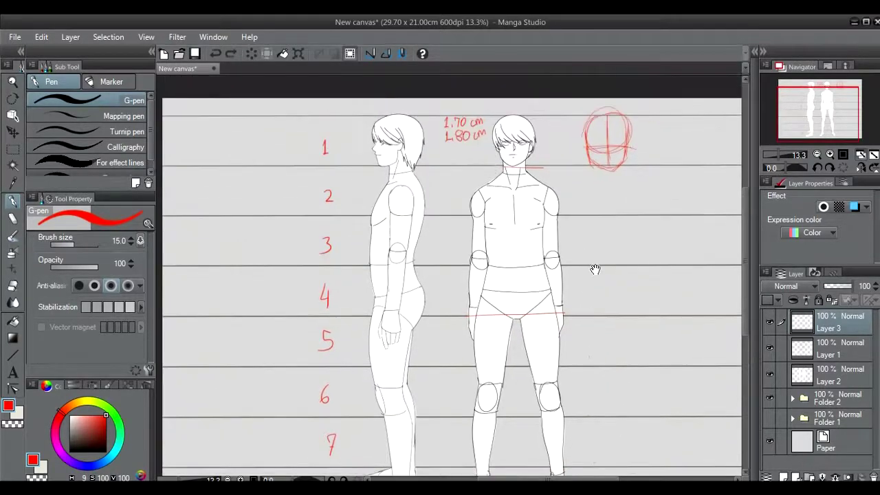
key("ctrl+z")
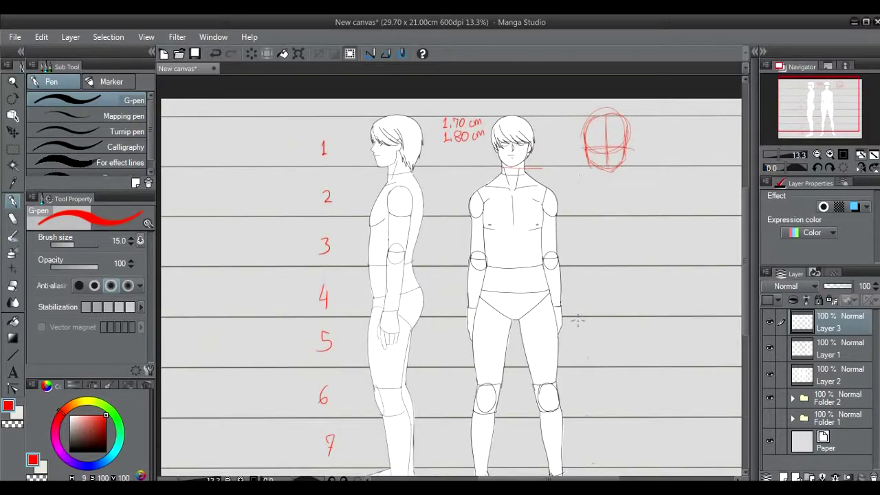
Step: Draw a red line across the torso at elbow level
left_click_drag(450, 261, 639, 260)
key("ctrl+z")
left_click_drag(448, 259, 625, 252)
key("ctrl+z")
left_click_drag(476, 257, 629, 259)
Step: Draw a red line across the knees and remove the trial vertical bracket
scroll(534, 343, "down", 3)
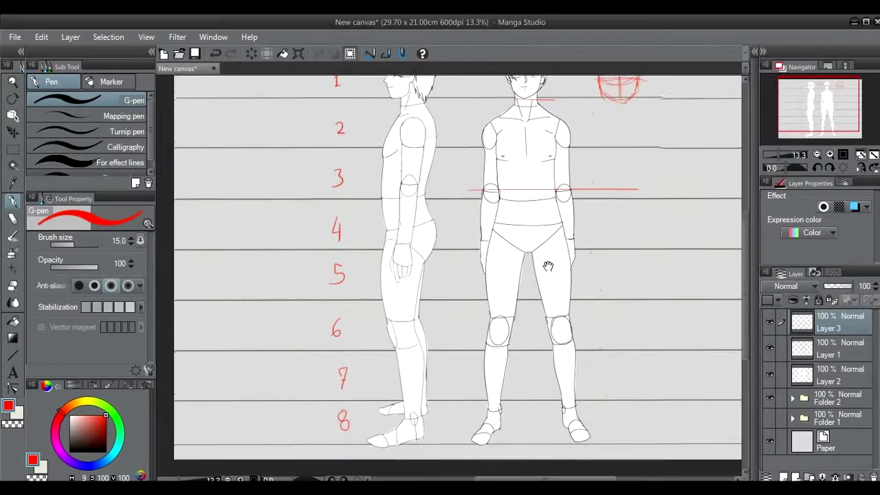
scroll(506, 318, "right", 3)
left_click_drag(365, 317, 550, 314)
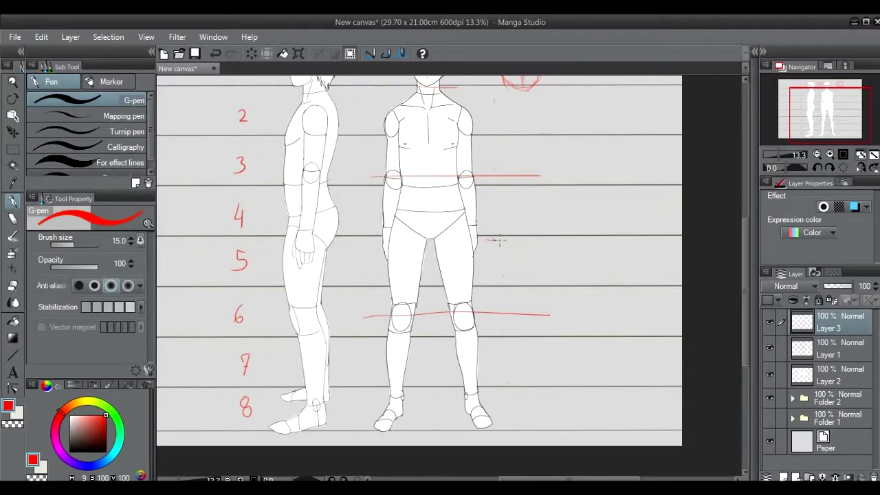
left_click_drag(498, 238, 504, 375)
key("ctrl+z")
key("ctrl+z")
key("ctrl+z")
key("ctrl+z")
key("ctrl+z")
left_click_drag(527, 220, 554, 318)
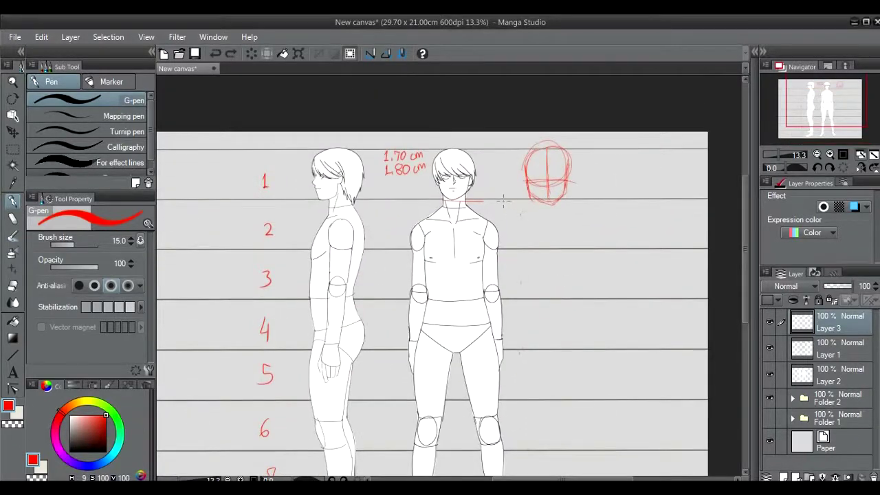
Step: Switch to blue, raise the brush size to 93.4, and start the bracket at the chin
left_click(106, 457)
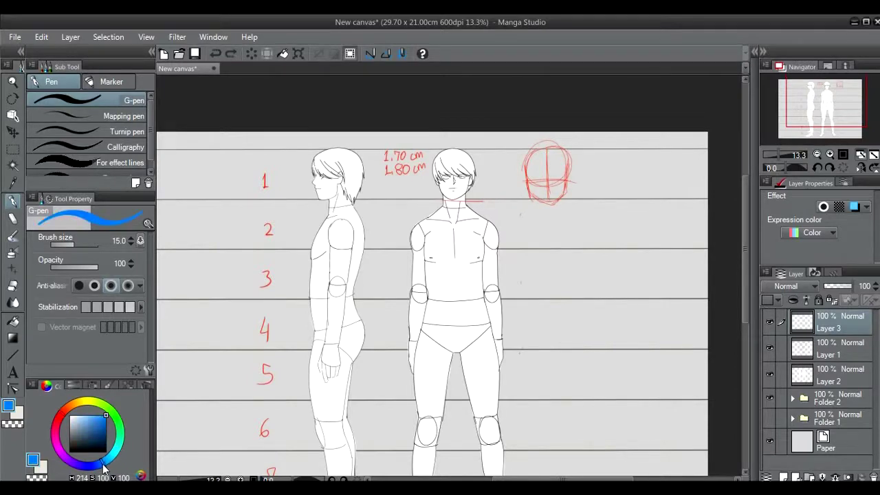
left_click_drag(530, 203, 531, 327)
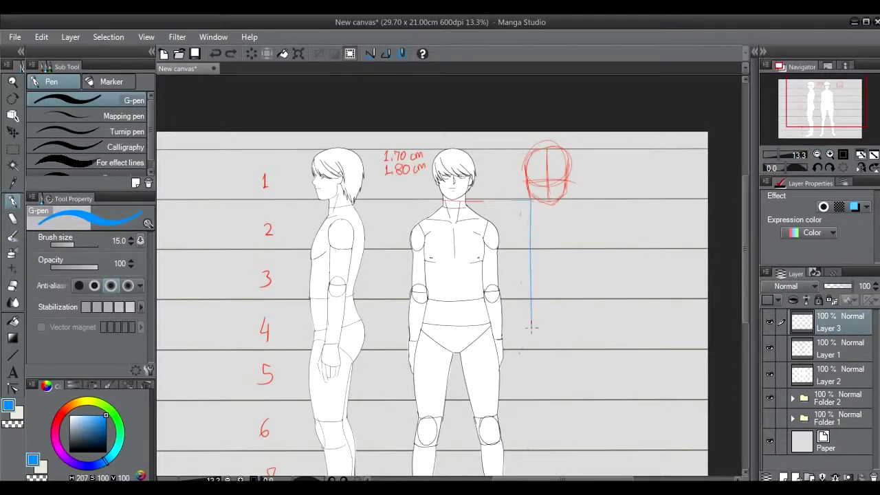
key("ctrl+z")
key("bracketright")
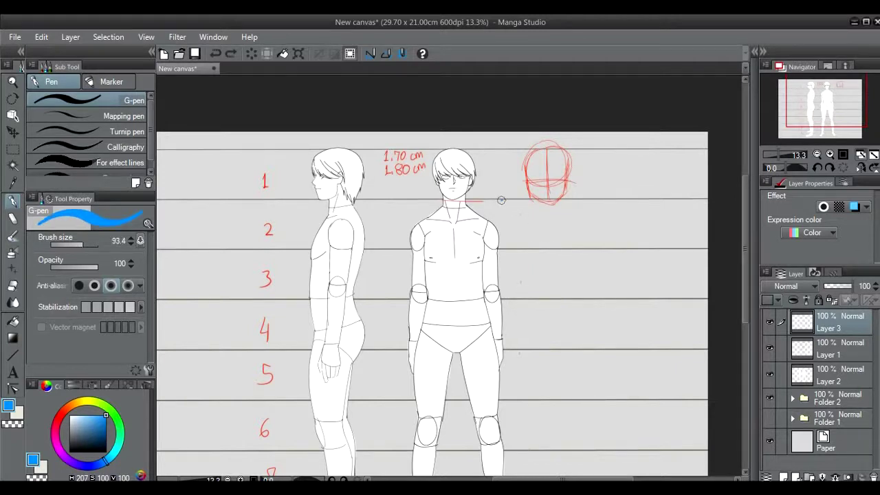
mouse_move(501, 200)
left_mouse_down()
mouse_move(532, 198)
mouse_move(533, 349)
mouse_move(515, 349)
left_mouse_up()
Step: Draw a green bracket from the crotch down to the feet
scroll(552, 252, "down", 2)
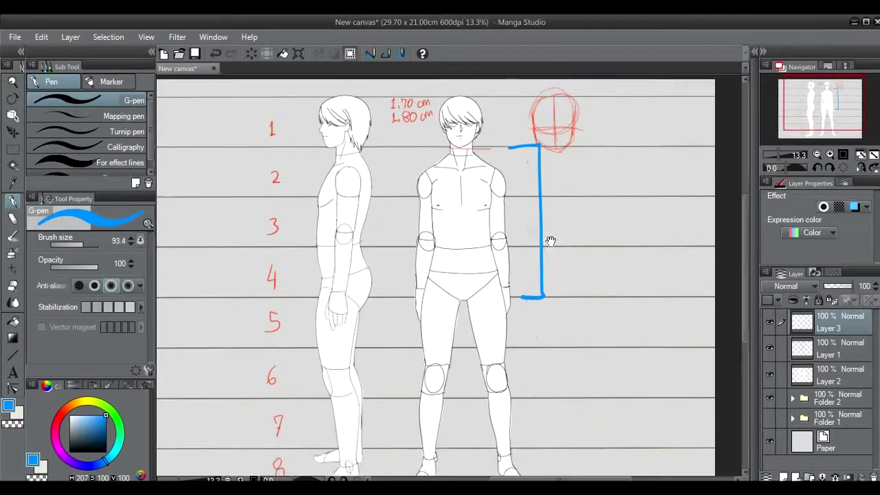
scroll(543, 244, "down", 3)
left_click(123, 420)
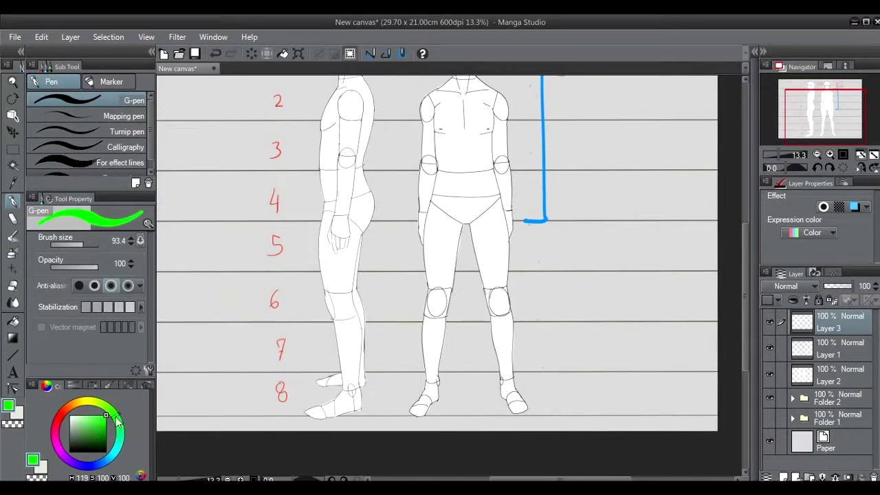
mouse_move(524, 222)
left_mouse_down()
mouse_move(550, 246)
mouse_move(550, 374)
mouse_move(559, 371)
left_mouse_up()
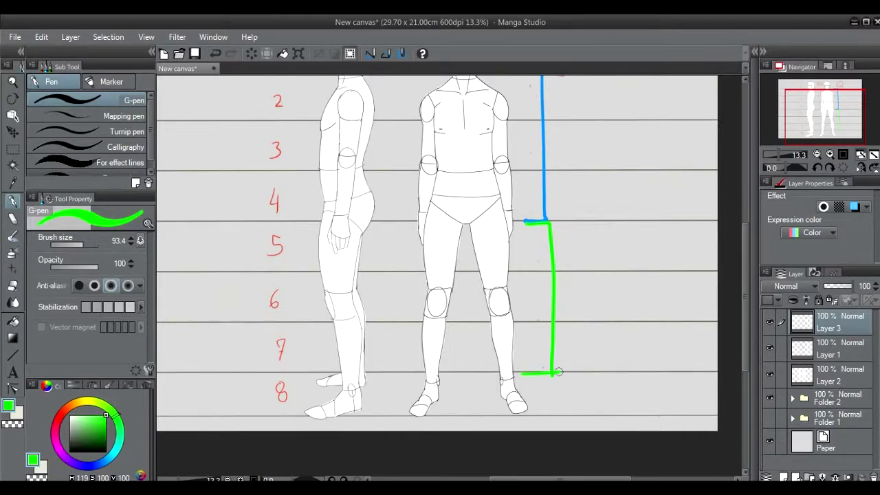
left_click_drag(550, 304, 543, 349)
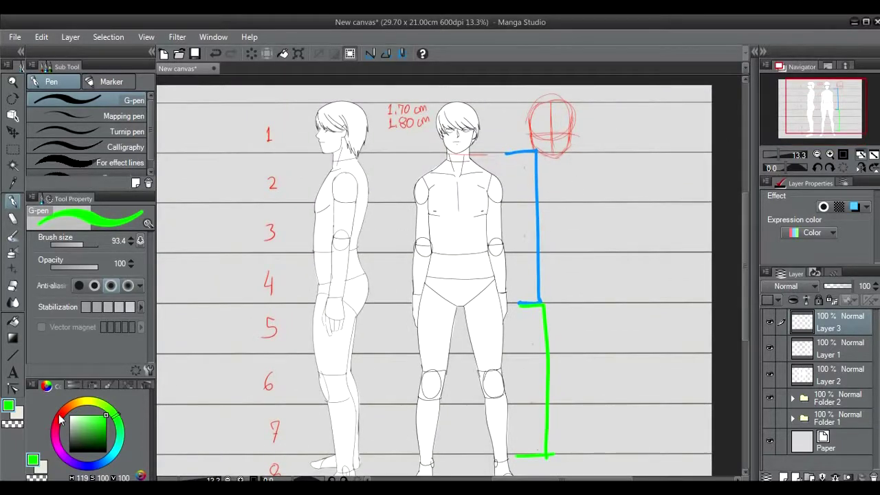
Step: Write orange-red head numbers 1 to 3 beside each bracket
left_click(71, 410)
left_click_drag(71, 410, 66, 407)
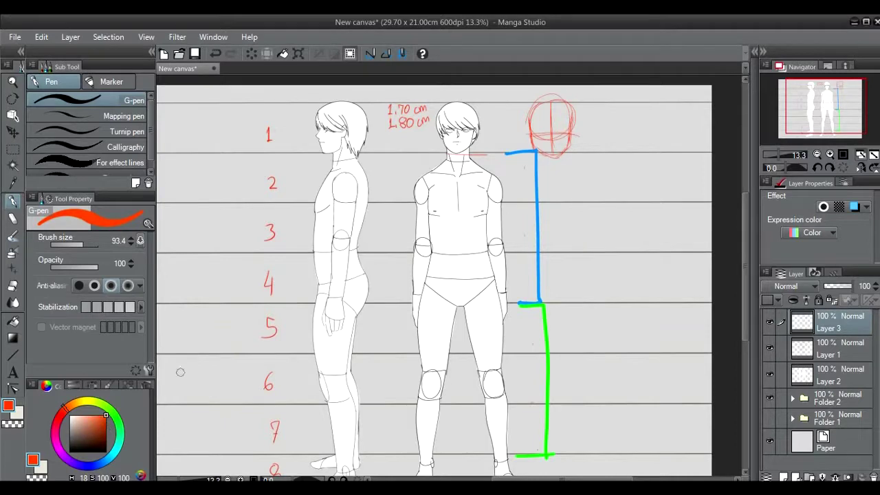
left_click_drag(565, 176, 565, 196)
left_click_drag(559, 226, 576, 244)
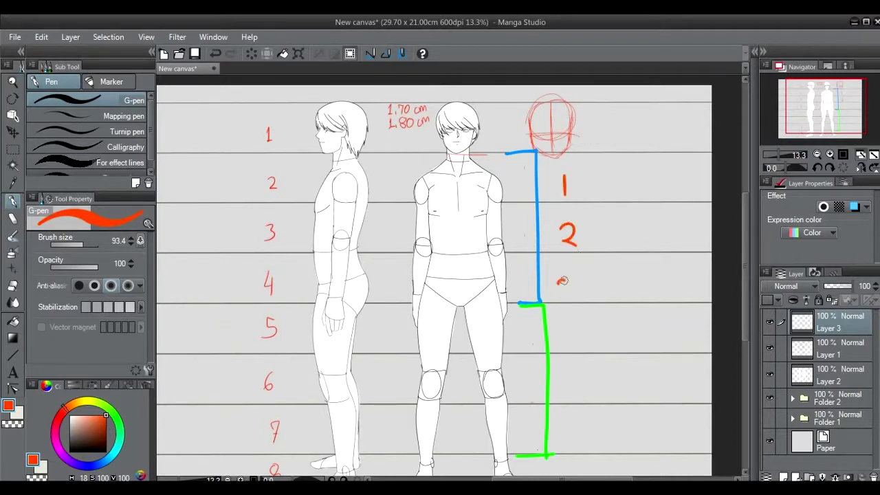
left_click_drag(558, 276, 560, 301)
mouse_move(560, 301)
left_mouse_down()
mouse_move(561, 248)
mouse_move(589, 336)
mouse_move(569, 389)
left_mouse_up()
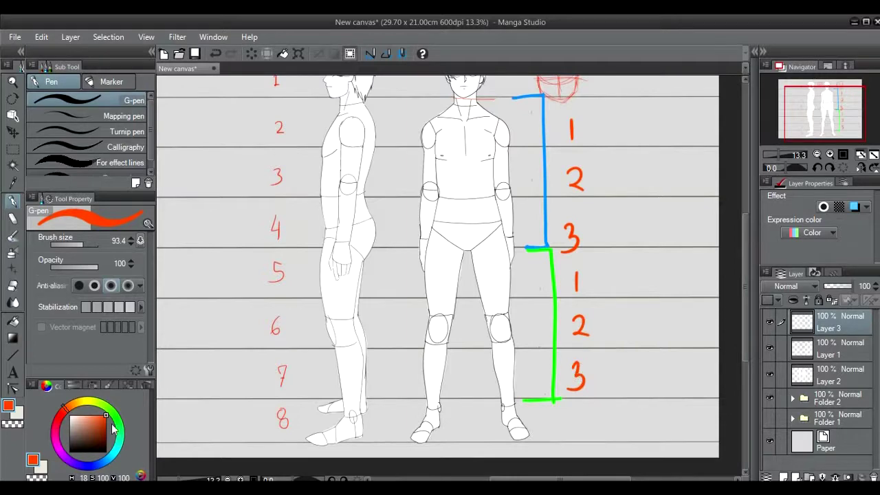
left_click_drag(117, 424, 111, 415)
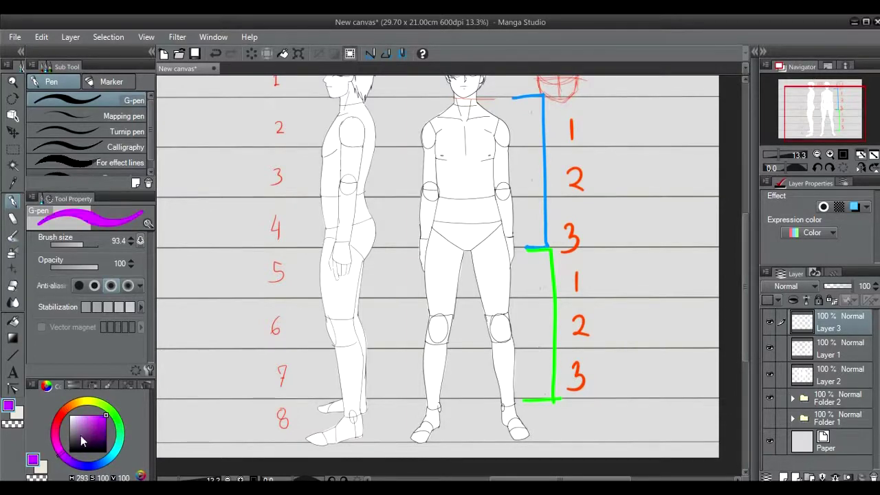
Step: Set the brush size to 69.7 and draw a magenta line across the knees
key("bracketleft")
key("bracketleft")
left_click_drag(406, 324, 638, 315)
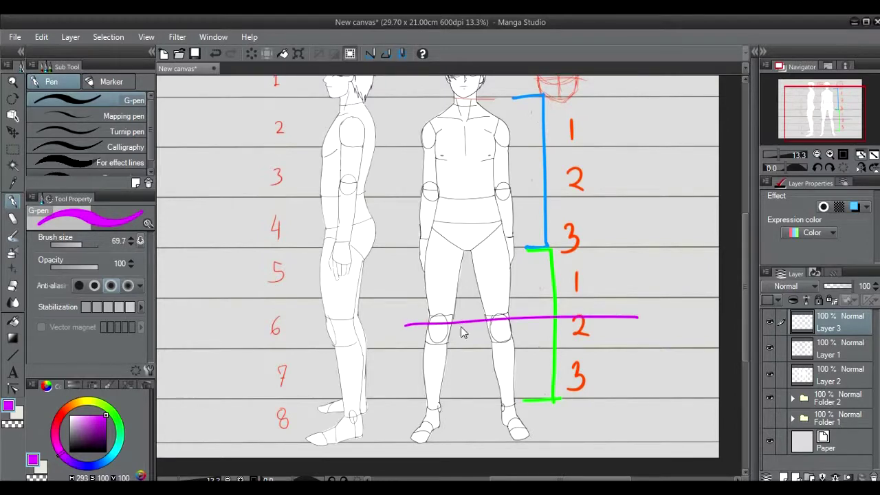
key("ctrl+z")
key("bracketright")
left_click_drag(407, 329, 614, 332)
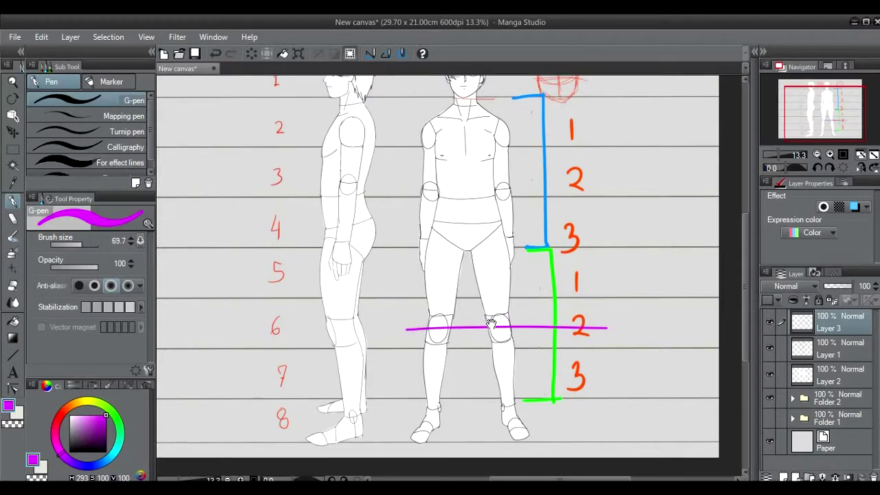
Step: Mark the elbow level at the blue bracket's 2 with a magenta X
scroll(589, 282, "up", 2)
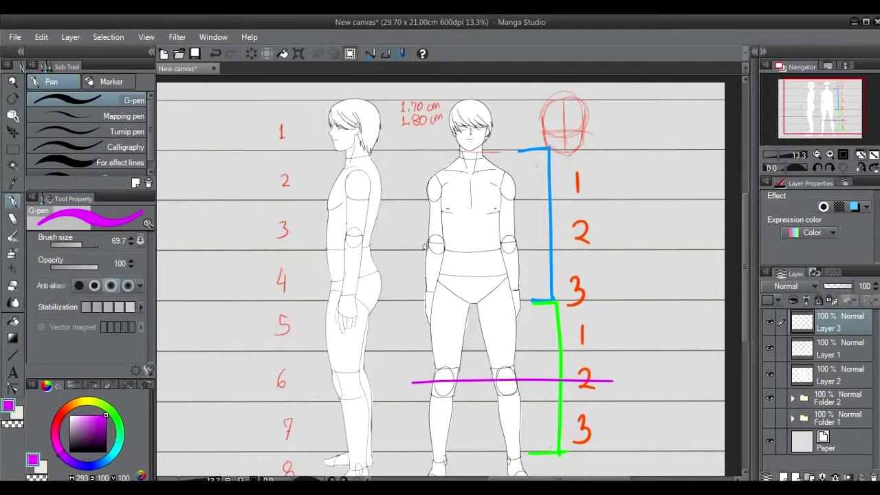
mouse_move(398, 232)
left_mouse_down()
mouse_move(454, 231)
mouse_move(433, 249)
mouse_move(654, 251)
left_mouse_up()
key("ctrl+z")
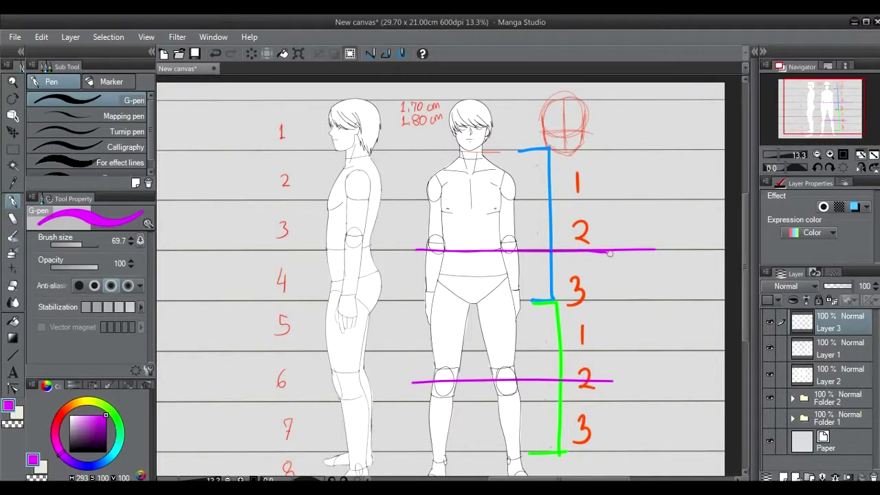
mouse_move(605, 252)
left_mouse_down()
mouse_move(582, 250)
mouse_move(600, 264)
left_mouse_up()
key("ctrl+z")
left_click_drag(598, 238, 615, 262)
Step: Try magenta shoulder and crotch lines with small I marks, then undo them all
scroll(526, 269, "down", 1)
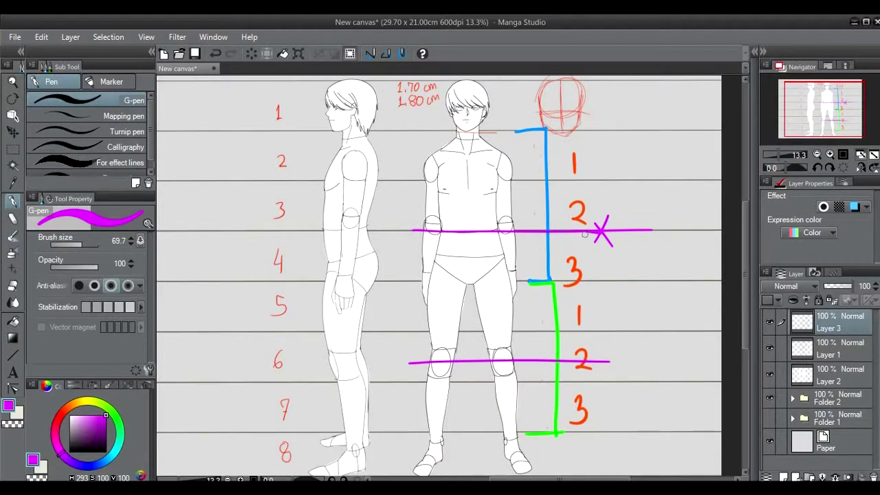
left_click_drag(527, 204, 528, 212)
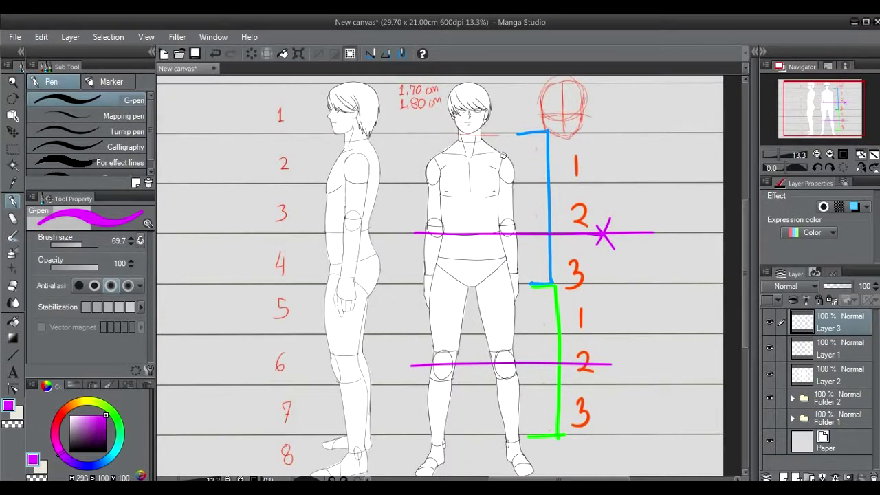
left_click_drag(504, 156, 643, 156)
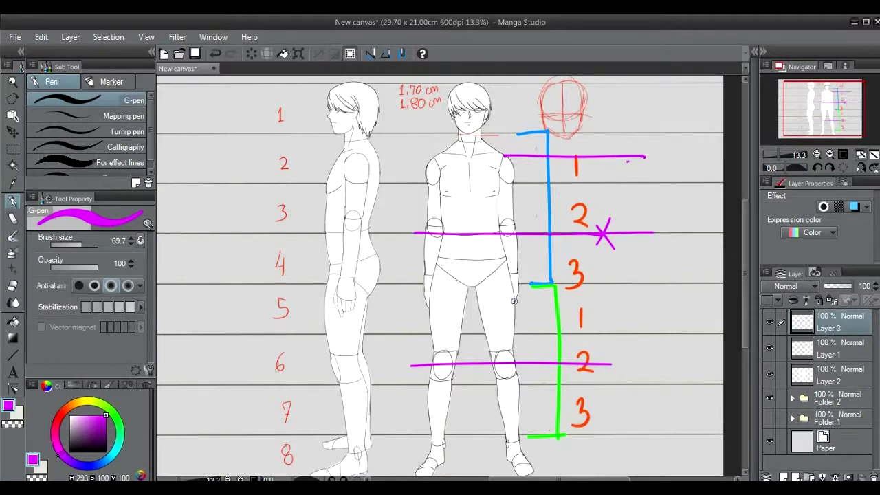
left_click_drag(513, 301, 702, 301)
key("ctrl+z")
left_click_drag(510, 273, 694, 273)
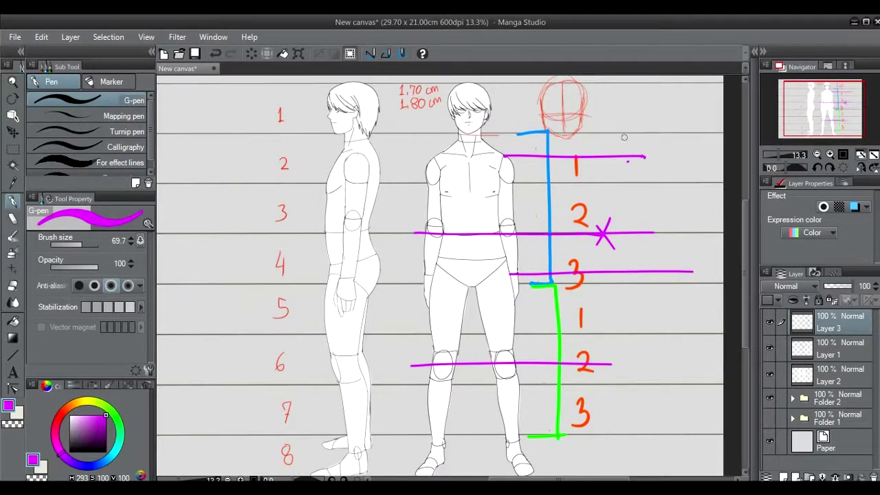
left_click_drag(624, 132, 629, 148)
left_click_drag(634, 275, 646, 274)
mouse_move(639, 274)
left_mouse_down()
mouse_move(639, 287)
mouse_move(653, 286)
left_mouse_up()
key("ctrl+z")
key("ctrl+z")
key("ctrl+z")
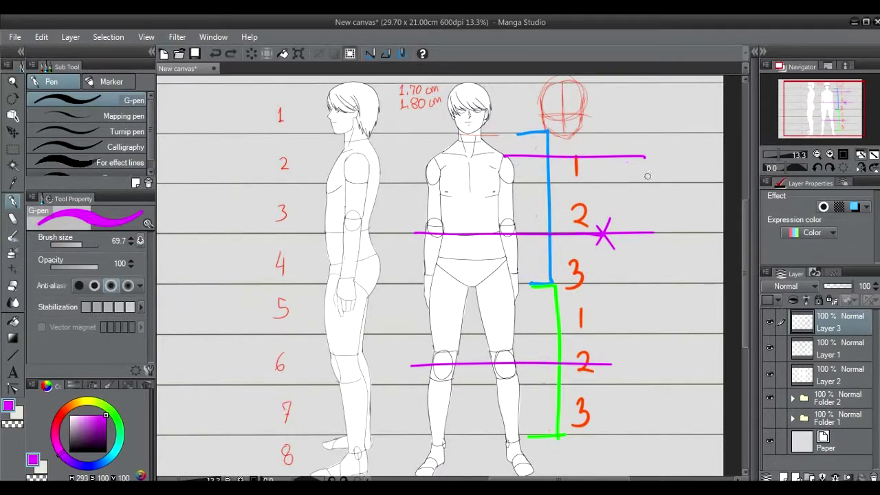
key("ctrl+z")
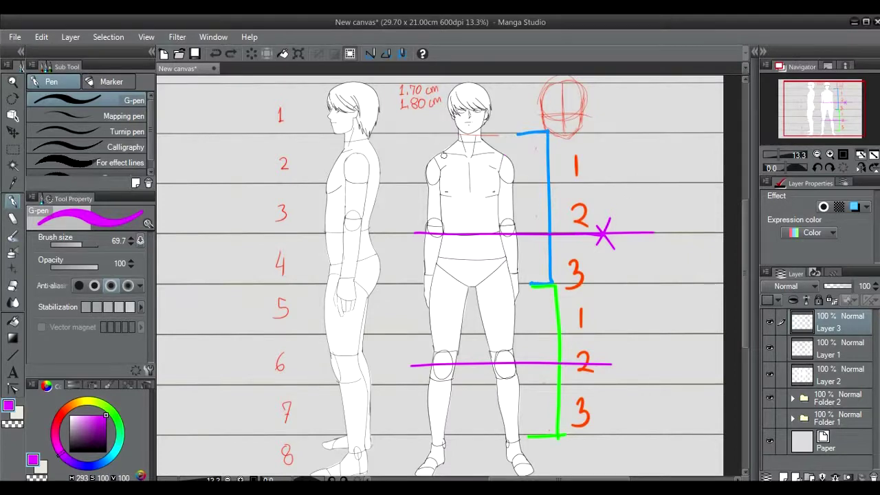
Step: Redraw the magenta shoulder line until it runs flat across the shoulders
left_click_drag(426, 153, 543, 153)
key("ctrl+z")
left_click_drag(420, 156, 523, 160)
key("ctrl+z")
left_click_drag(420, 156, 522, 160)
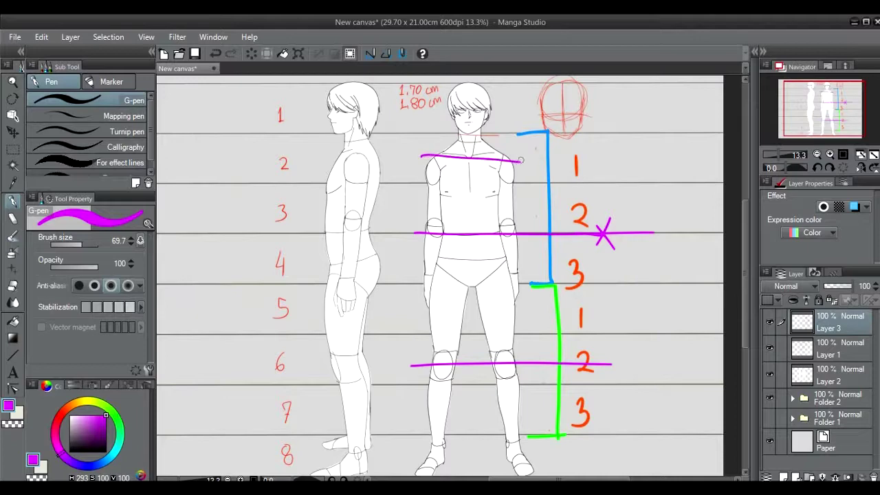
key("ctrl+z")
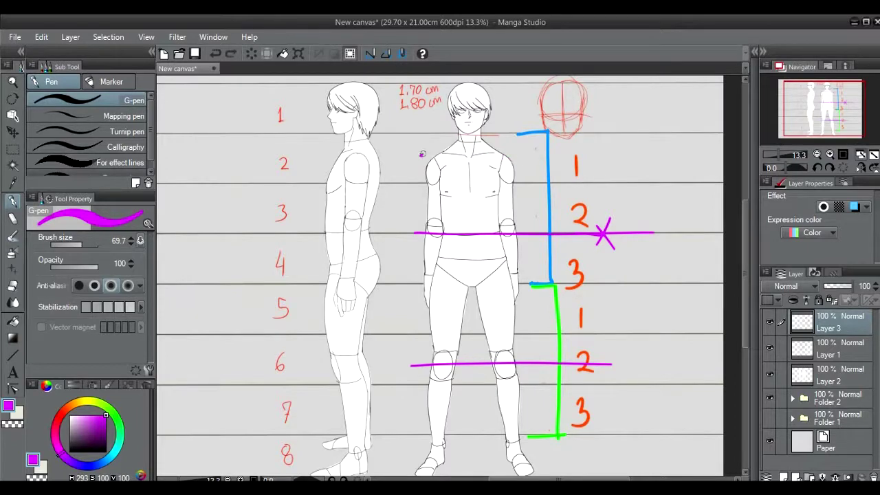
left_click_drag(420, 155, 508, 153)
Step: Draw a doubled horizontal magenta line across the hips
left_click_drag(426, 274, 543, 275)
key("ctrl+z")
left_click_drag(421, 274, 544, 273)
key("ctrl+z")
left_click_drag(421, 273, 547, 274)
mouse_move(494, 272)
left_mouse_down()
mouse_move(452, 280)
mouse_move(465, 290)
left_mouse_up()
key("ctrl+z")
key("ctrl+z")
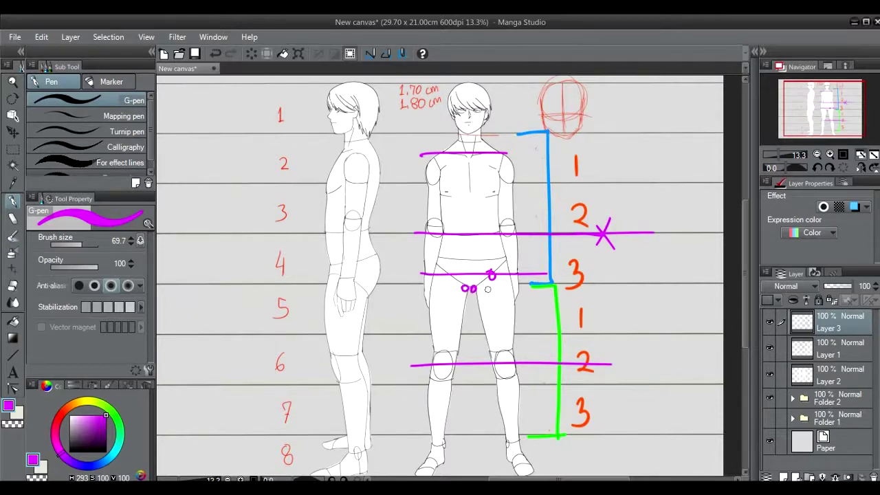
key("ctrl+z")
key("ctrl+z")
left_click_drag(419, 281, 543, 283)
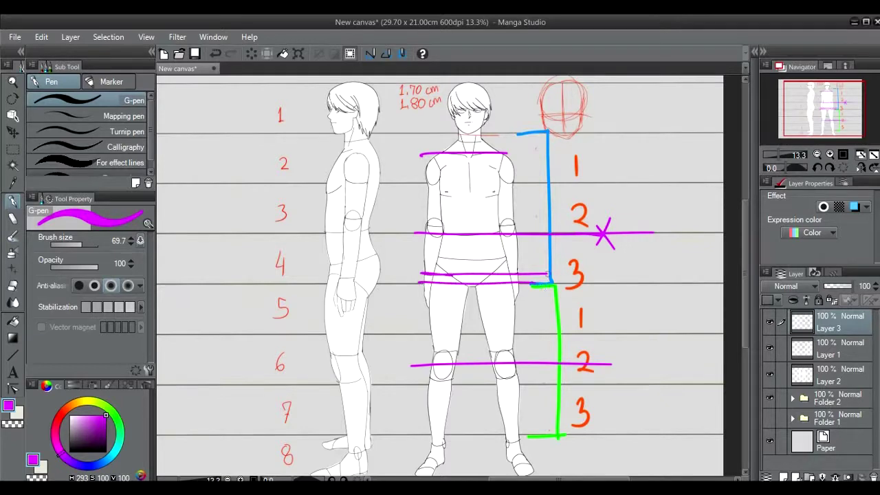
mouse_move(492, 304)
left_mouse_down()
mouse_move(492, 220)
mouse_move(502, 305)
left_mouse_up()
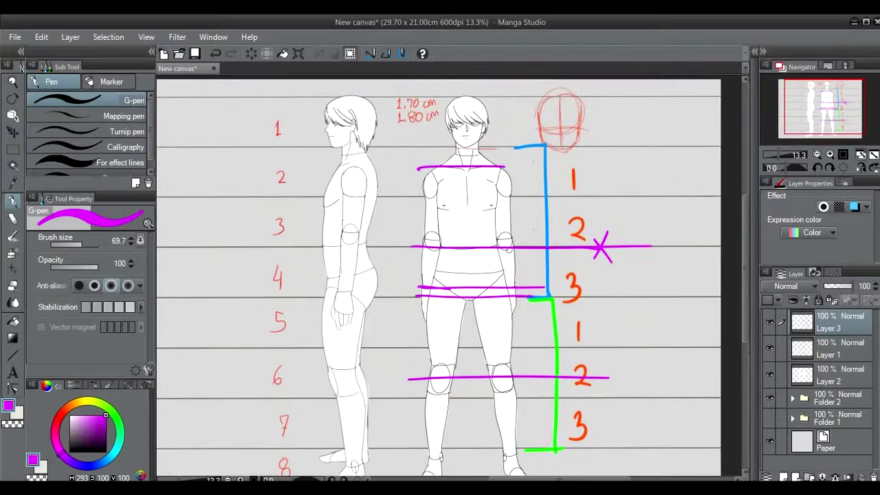
left_click_drag(510, 251, 512, 221)
Step: Sketch a small stick figure beside the brackets, then undo its body strokes
left_click_drag(532, 256, 532, 293)
left_click_drag(660, 108, 650, 254)
left_click_drag(673, 200, 674, 244)
left_click_drag(647, 141, 670, 141)
left_click_drag(673, 138, 673, 171)
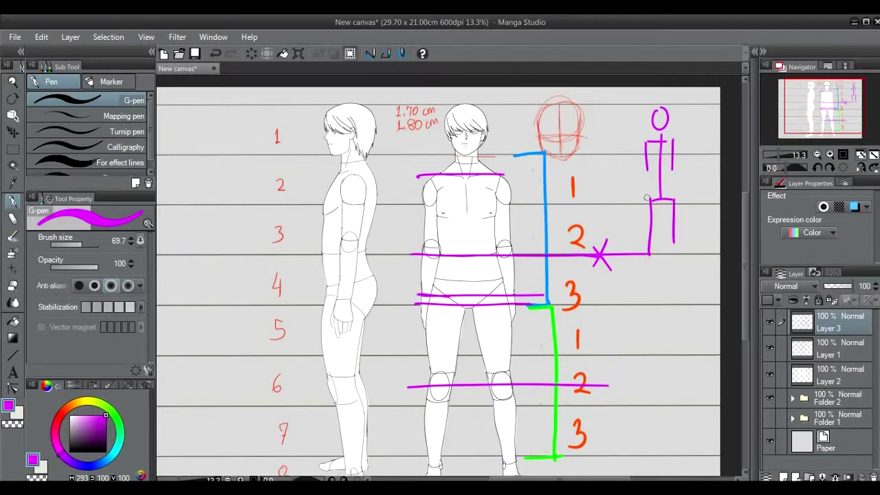
key("ctrl+z")
key("ctrl+z")
key("ctrl+z")
key("ctrl+z")
key("ctrl+z")
key("ctrl+z")
key("ctrl+z")
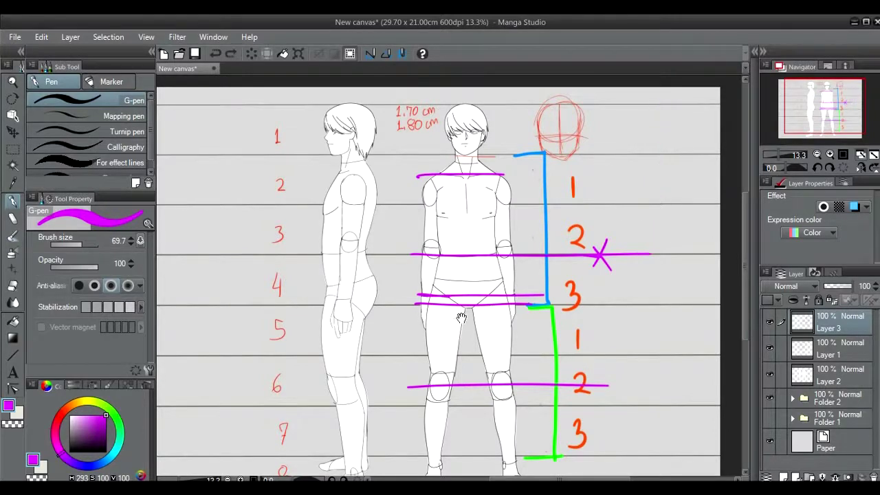
scroll(660, 193, "down", 3)
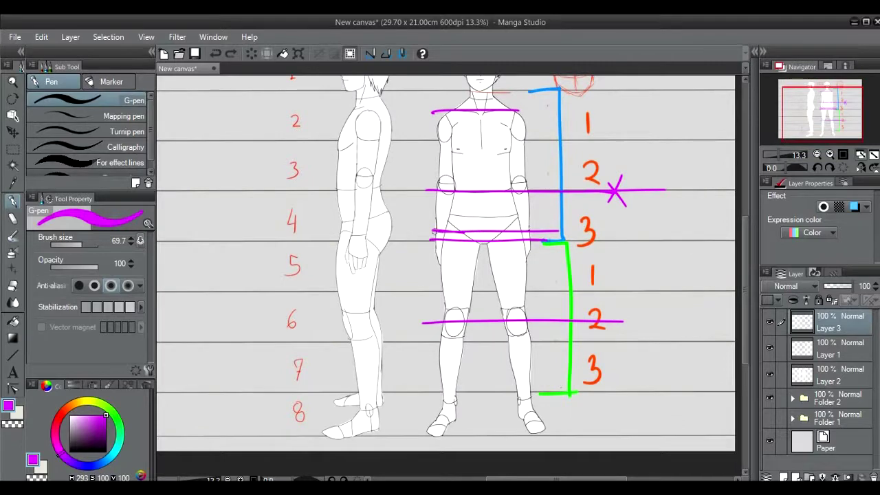
Step: Remove the extra hip strokes and a trial trapezoid drawn around the feet
left_click_drag(433, 230, 424, 246)
key("ctrl+z")
key("ctrl+z")
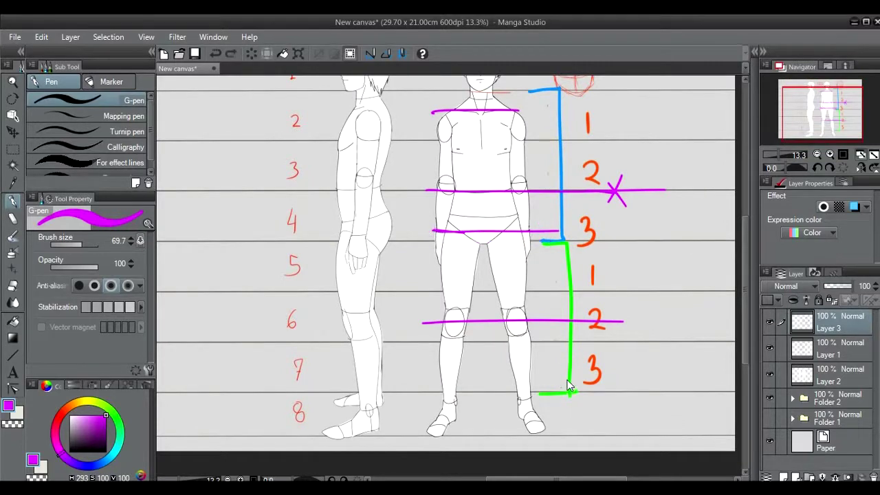
key("ctrl+z")
key("ctrl+z")
scroll(562, 354, "down", 2)
left_click_drag(550, 327, 580, 396)
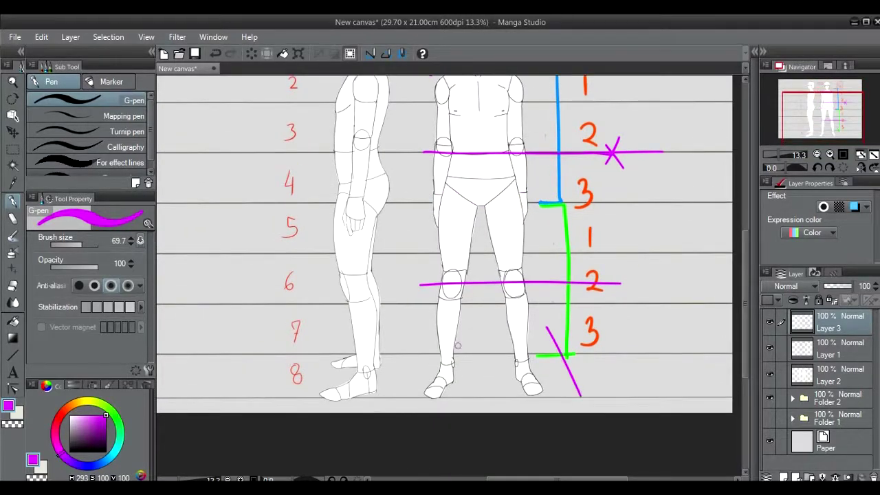
mouse_move(415, 327)
left_mouse_down()
mouse_move(393, 392)
mouse_move(555, 328)
left_mouse_up()
left_click_drag(404, 392, 584, 396)
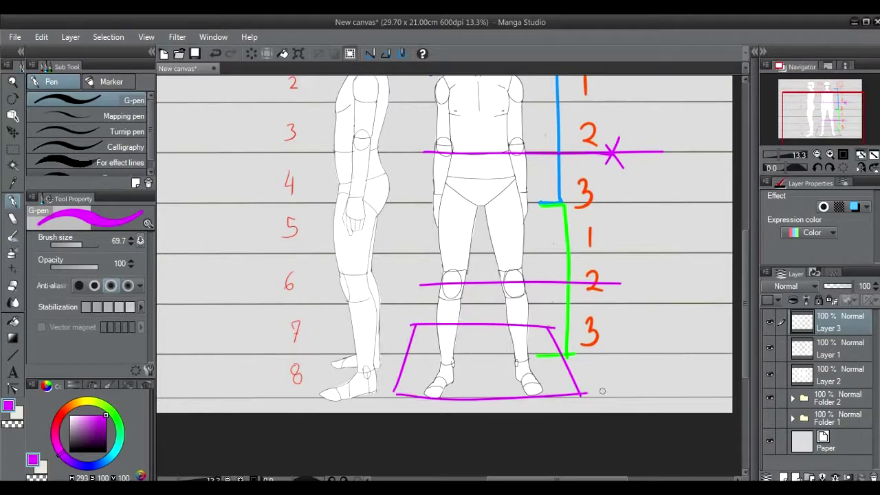
key("ctrl+z")
key("ctrl+z")
key("ctrl+z")
scroll(498, 182, "up", 5)
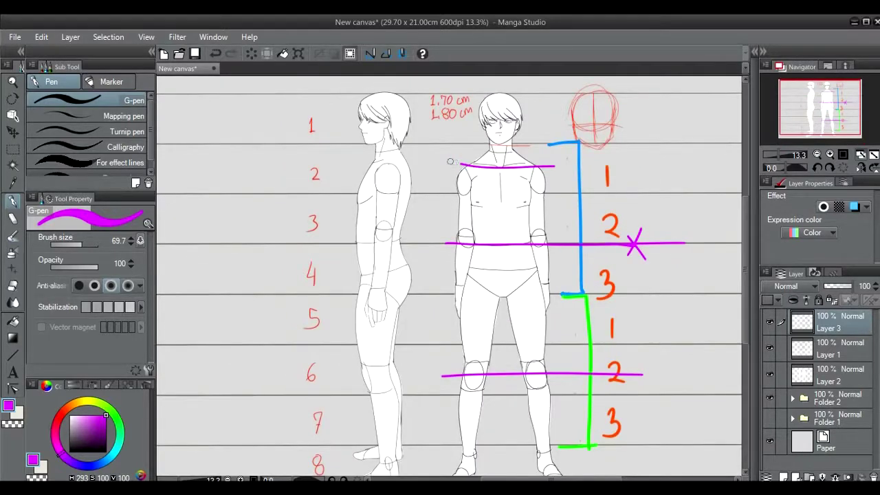
Step: Draw one curved magenta line across the hips, discarding straight trial strokes
left_click_drag(458, 164, 559, 167)
key("ctrl+z")
left_click_drag(440, 287, 582, 285)
key("ctrl+z")
left_click_drag(450, 288, 575, 284)
key("ctrl+z")
left_click_drag(438, 282, 558, 290)
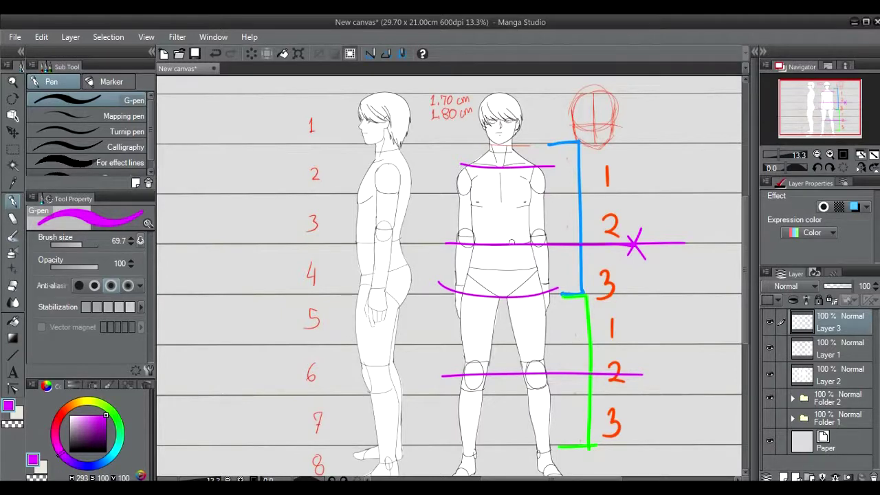
Step: Try and undo waist and navel marks, then bring the legs and feet into view
left_click_drag(455, 246, 547, 247)
key("ctrl+z")
mouse_move(496, 234)
left_mouse_down()
mouse_move(515, 251)
mouse_move(489, 239)
mouse_move(512, 220)
mouse_move(514, 299)
left_mouse_up()
key("ctrl+z")
left_click_drag(514, 249, 513, 112)
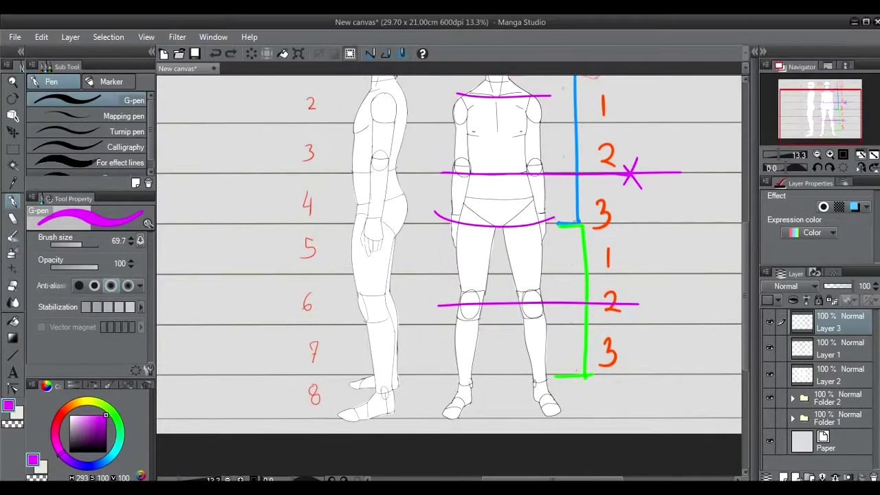
Step: Sketch the magenta pelvis triangle and a double-headed arrow beside the hip's 3
mouse_move(533, 198)
left_mouse_down()
mouse_move(503, 226)
mouse_move(540, 222)
left_mouse_up()
left_click_drag(459, 201, 490, 226)
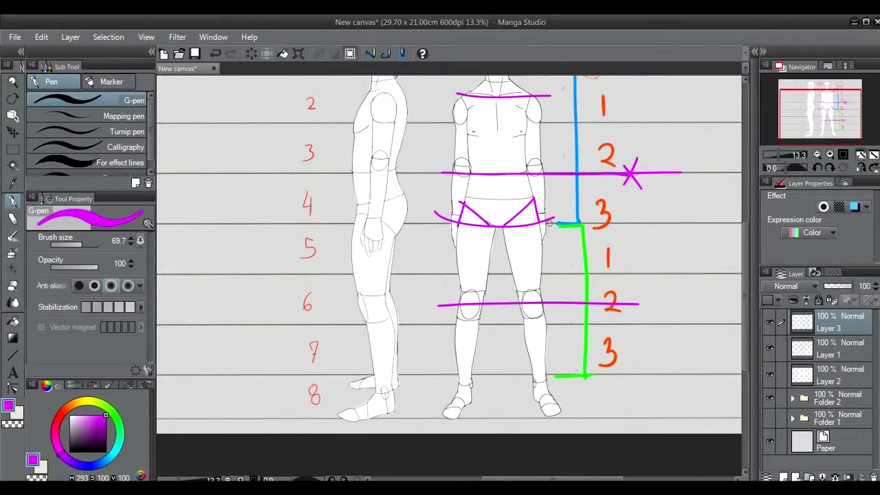
left_click_drag(549, 224, 770, 225)
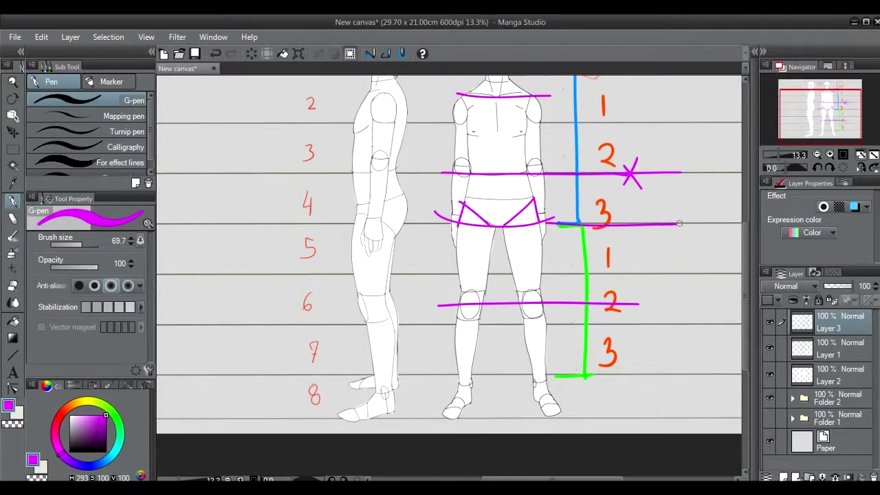
key("ctrl+z")
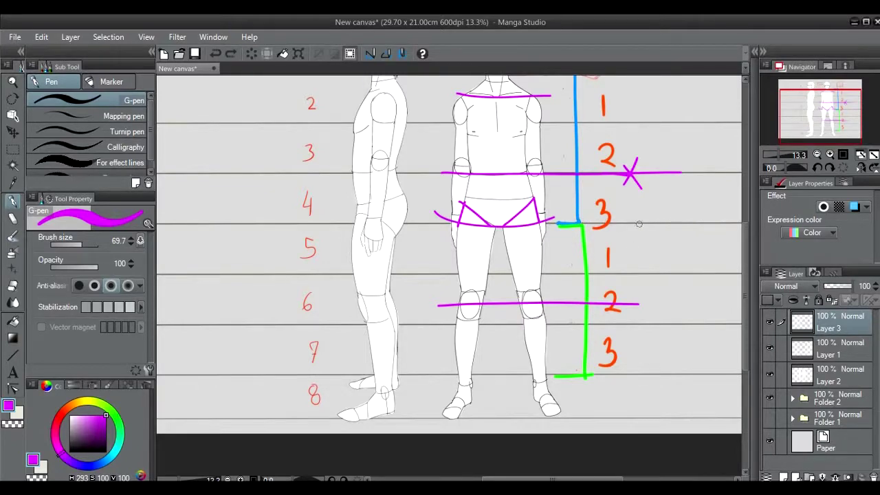
mouse_move(629, 206)
left_mouse_down()
mouse_move(630, 232)
mouse_move(635, 210)
left_mouse_up()
mouse_move(492, 226)
left_mouse_down()
mouse_move(518, 225)
mouse_move(520, 301)
left_mouse_up()
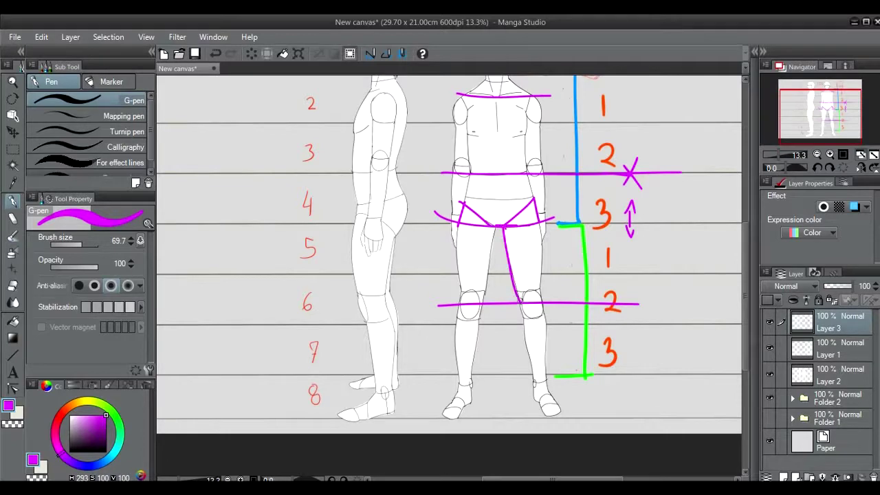
Step: Draw the leg guides: thigh lines, a knee curve and shin lines down to the ankle
left_click_drag(544, 218, 537, 291)
key("ctrl+z")
mouse_move(540, 217)
left_mouse_down()
mouse_move(540, 293)
mouse_move(548, 295)
mouse_move(535, 301)
mouse_move(534, 287)
mouse_move(543, 295)
mouse_move(534, 300)
mouse_move(549, 376)
left_mouse_up()
key("ctrl+z")
key("ctrl+z")
key("ctrl+z")
key("ctrl+z")
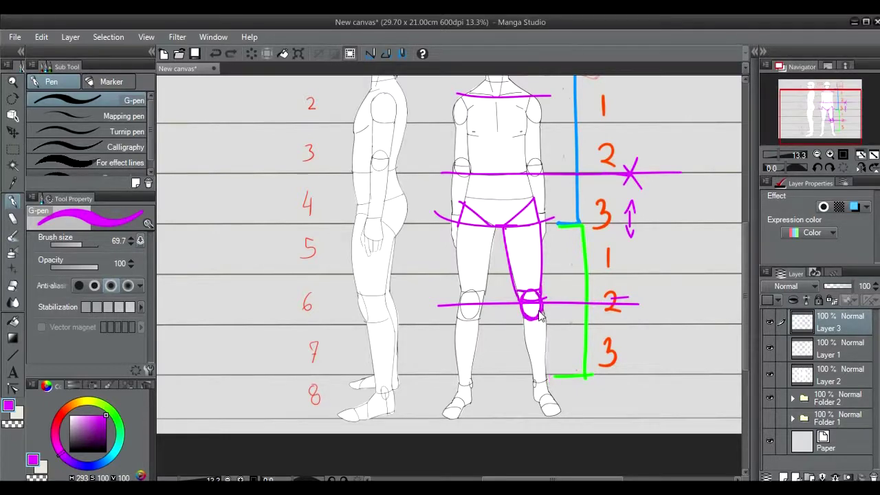
left_click_drag(540, 309, 542, 370)
left_click_drag(523, 309, 536, 379)
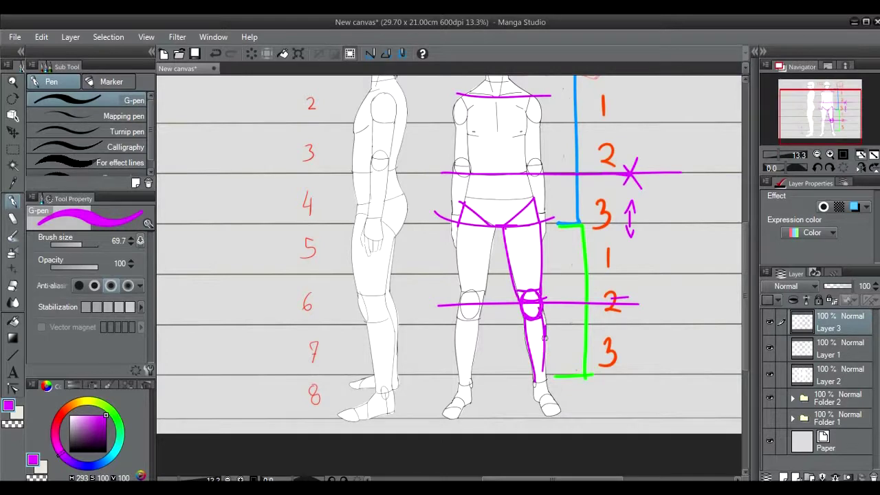
left_click_drag(545, 338, 553, 374)
left_click_drag(520, 208, 541, 374)
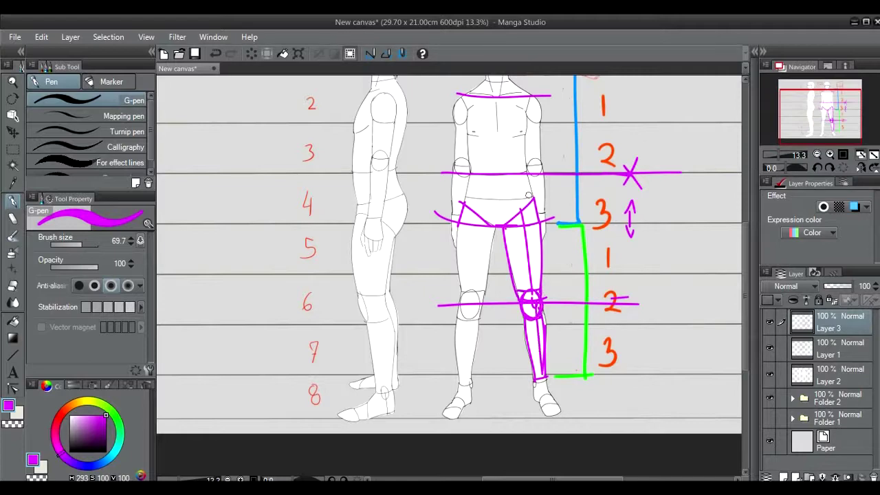
left_click_drag(480, 219, 464, 300)
Step: Remove the leg guide strokes and add small marks beside the brackets and knee line
key("ctrl+z")
left_click_drag(479, 221, 466, 380)
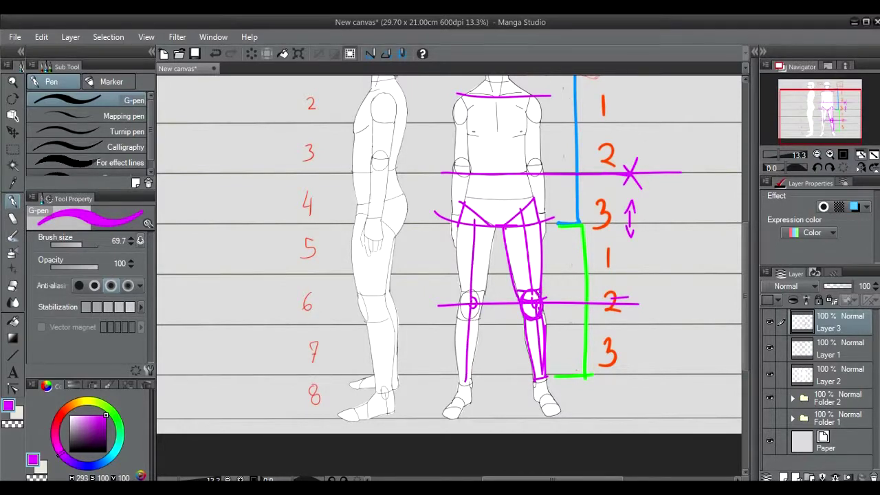
key("ctrl+z")
key("ctrl+z")
key("ctrl+z")
key("ctrl+z")
key("ctrl+z")
key("ctrl+z")
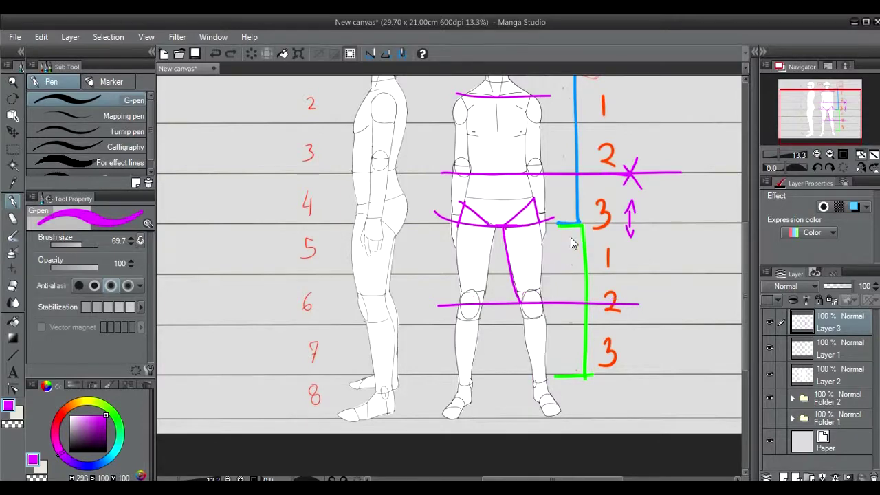
left_click(637, 258)
left_click_drag(651, 295, 650, 305)
left_click_drag(639, 374, 652, 374)
key("ctrl+z")
Step: Undo the knee-line extension and diagonal leg line, then reposition the view around the figures
scroll(639, 254, "up", 1)
scroll(639, 254, "up", 1)
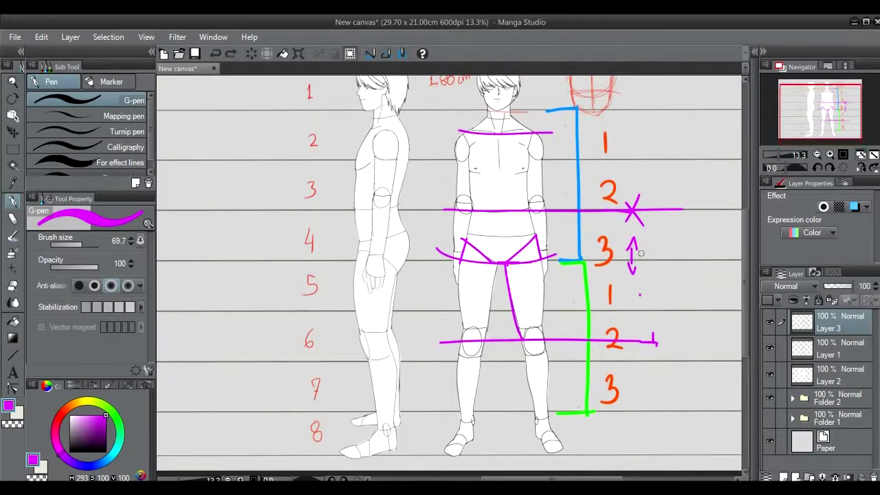
scroll(626, 310, "down", 1)
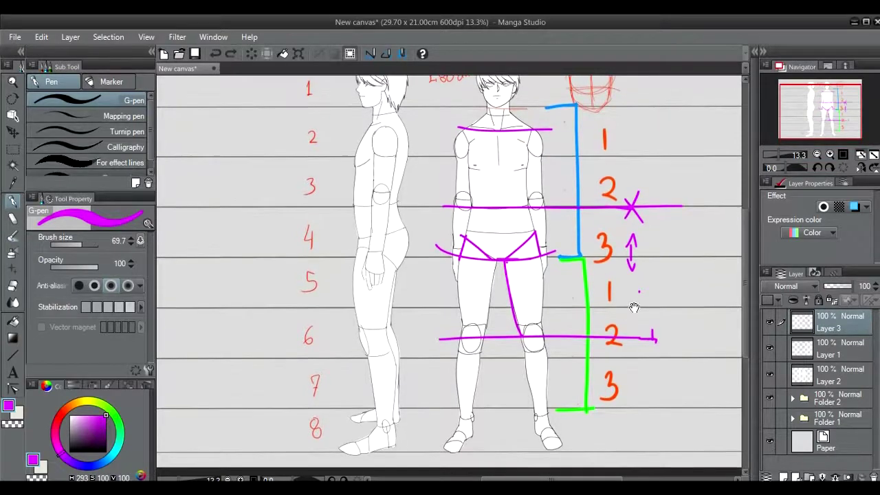
key("ctrl+z")
key("ctrl+z")
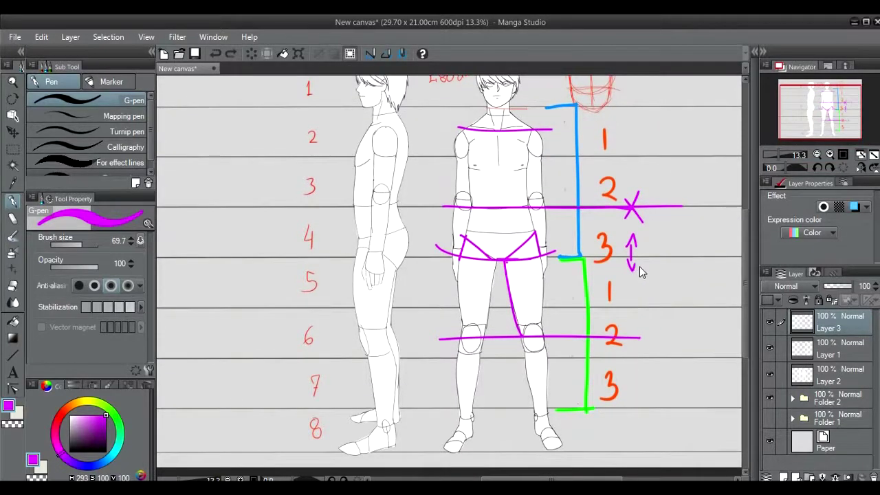
key("ctrl+z")
left_click_drag(627, 282, 631, 261)
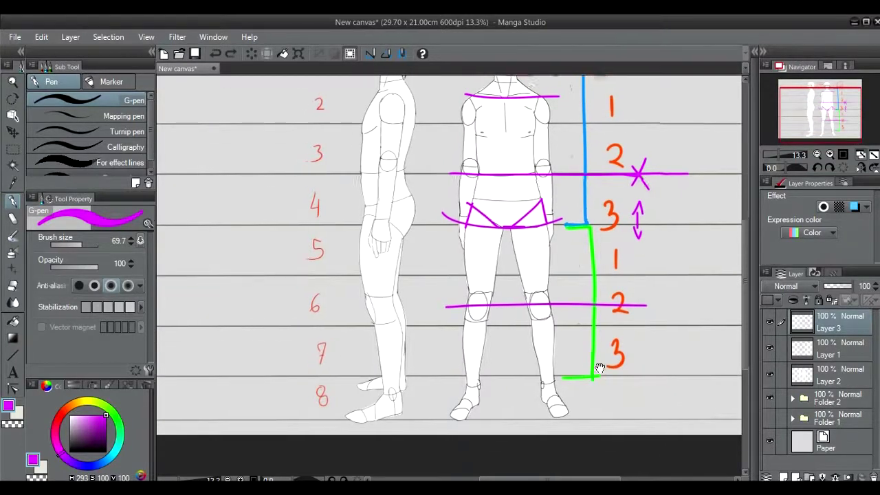
left_click_drag(590, 371, 600, 357)
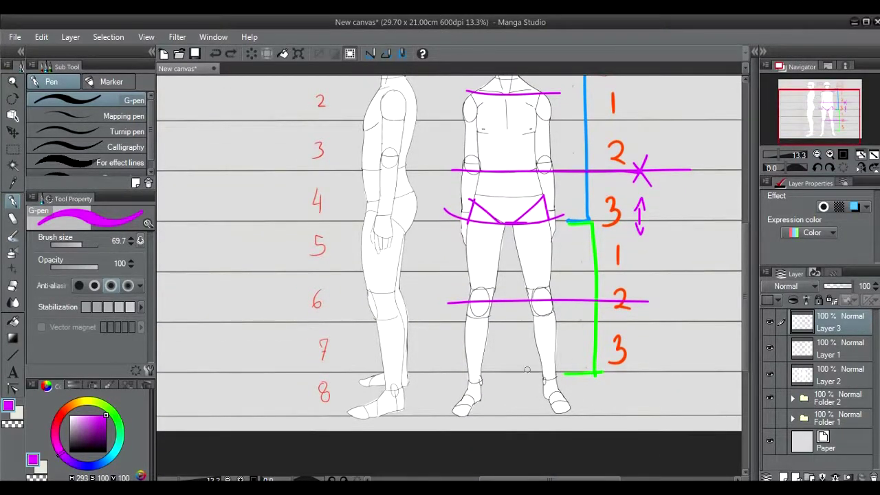
mouse_move(555, 236)
left_mouse_down()
mouse_move(546, 314)
mouse_move(534, 261)
left_mouse_up()
scroll(554, 271, "up", 5)
scroll(550, 282, "down", 3)
scroll(549, 284, "down", 3)
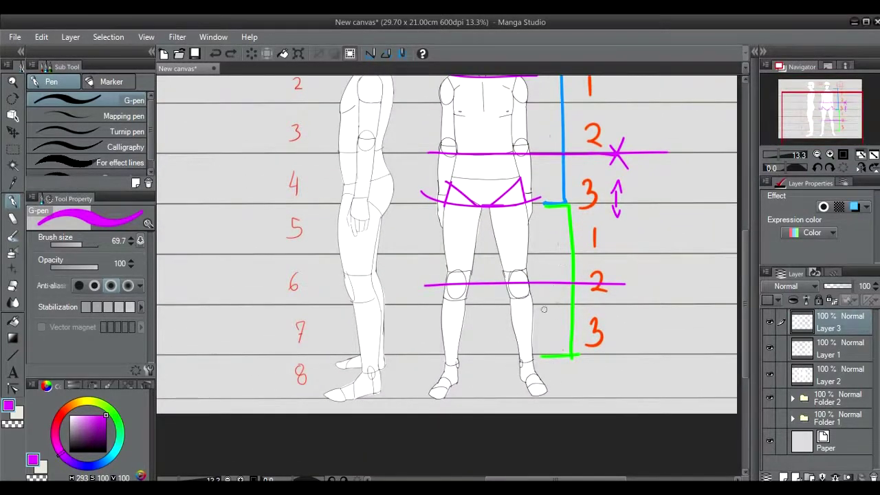
scroll(543, 309, "up", 3)
scroll(543, 310, "up", 3)
scroll(532, 312, "down", 5)
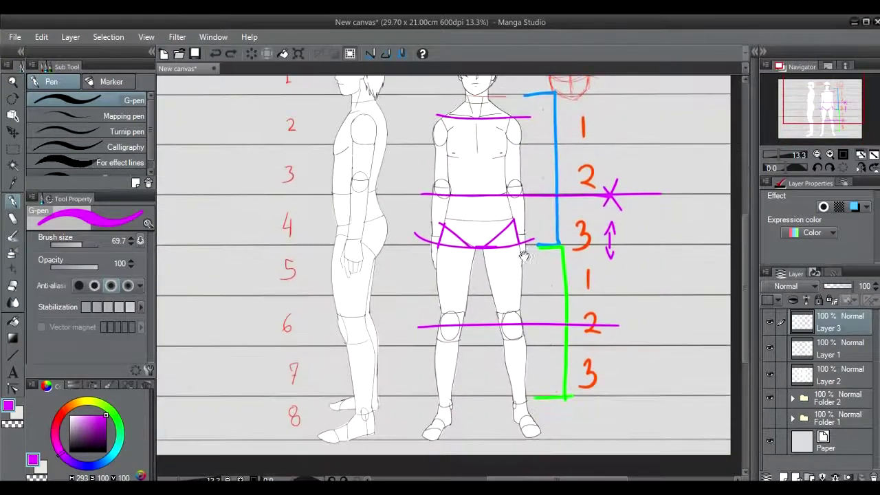
scroll(524, 255, "down", 3)
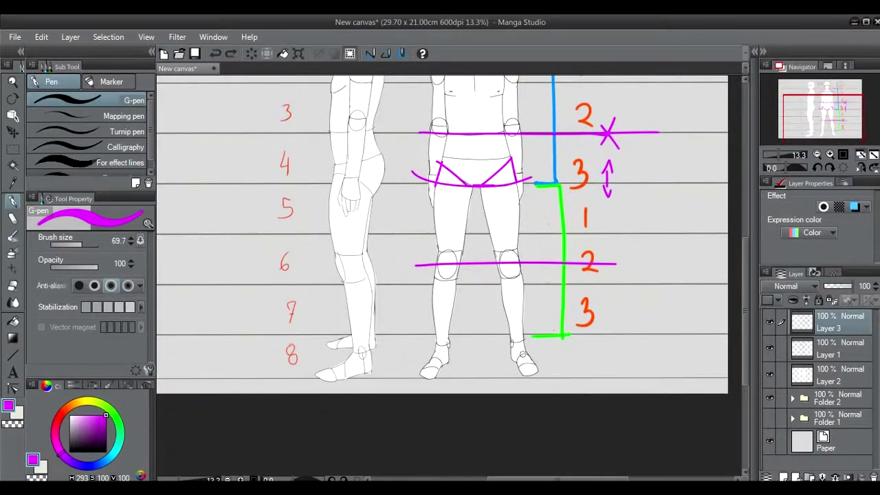
Step: Draw a straight, level magenta ground line beneath the front figure's feet
left_click_drag(394, 357, 658, 355)
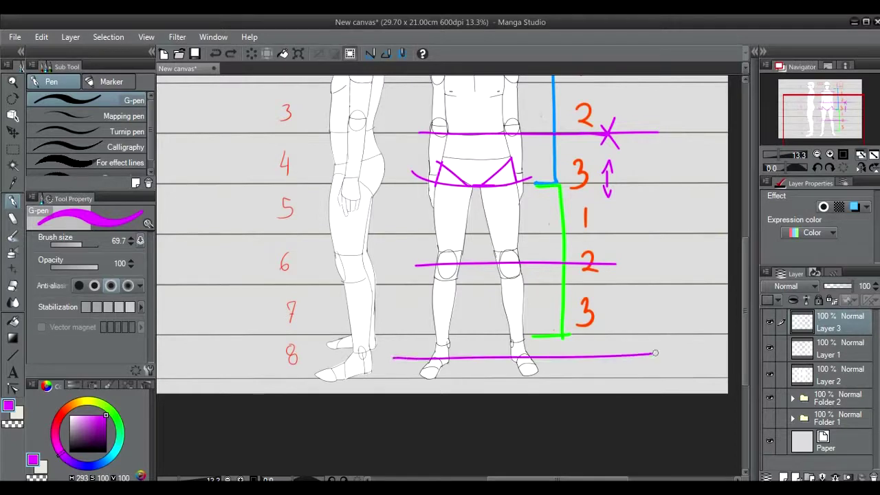
key("ctrl+z")
left_click_drag(411, 359, 677, 359)
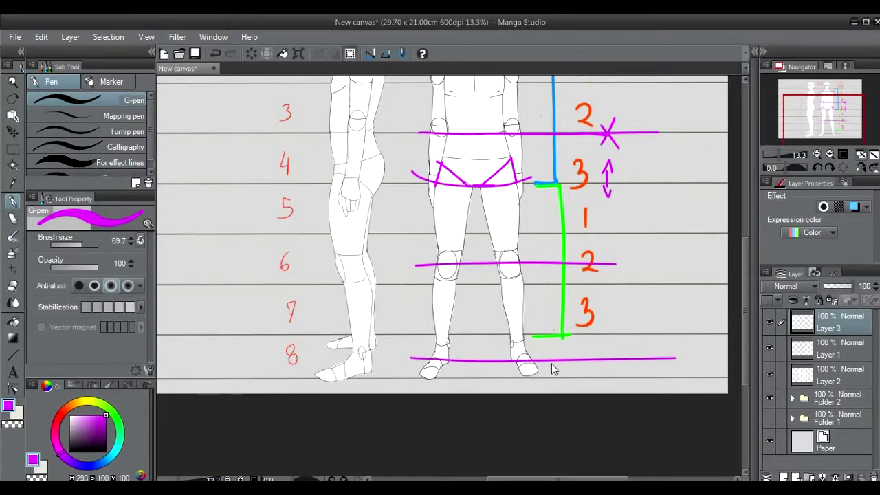
key("ctrl+z")
left_click_drag(406, 354, 660, 352)
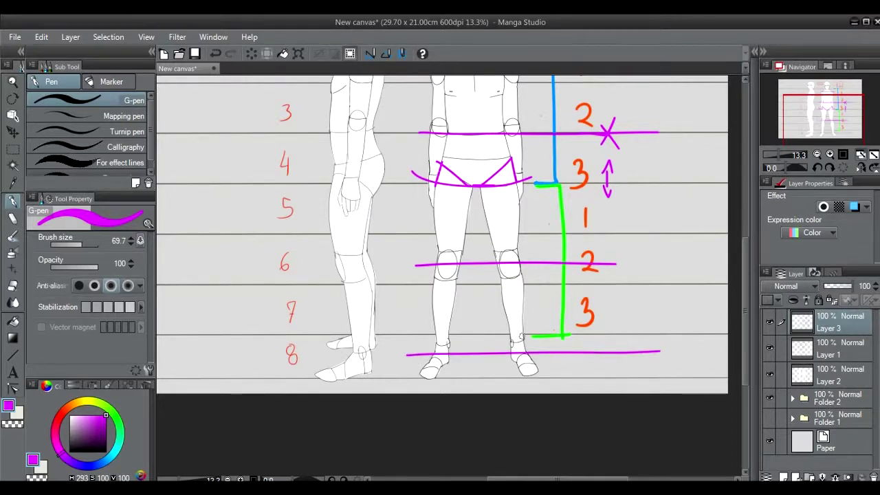
Step: Mark the front figure's right ankle with a small circle, discarding trial ovals around the feet
left_click_drag(511, 335, 513, 337)
left_click_drag(447, 340, 447, 341)
key("ctrl+z")
mouse_move(526, 354)
left_mouse_down()
mouse_move(517, 376)
mouse_move(512, 349)
mouse_move(535, 361)
left_mouse_up()
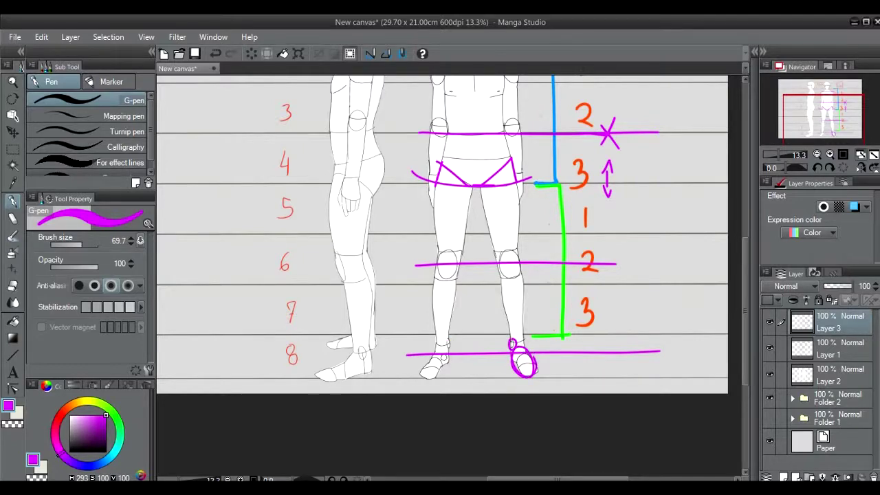
left_click_drag(443, 350, 448, 349)
key("ctrl+z")
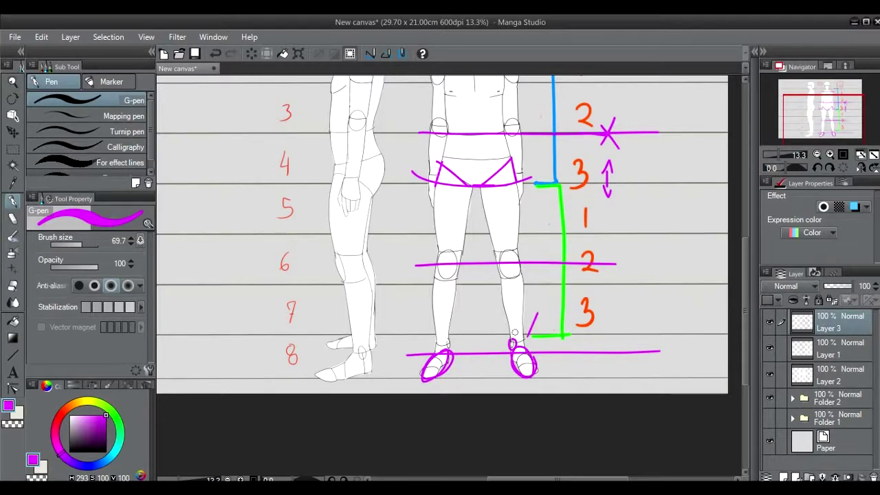
key("ctrl+z")
key("ctrl+z")
scroll(484, 213, "up", 3)
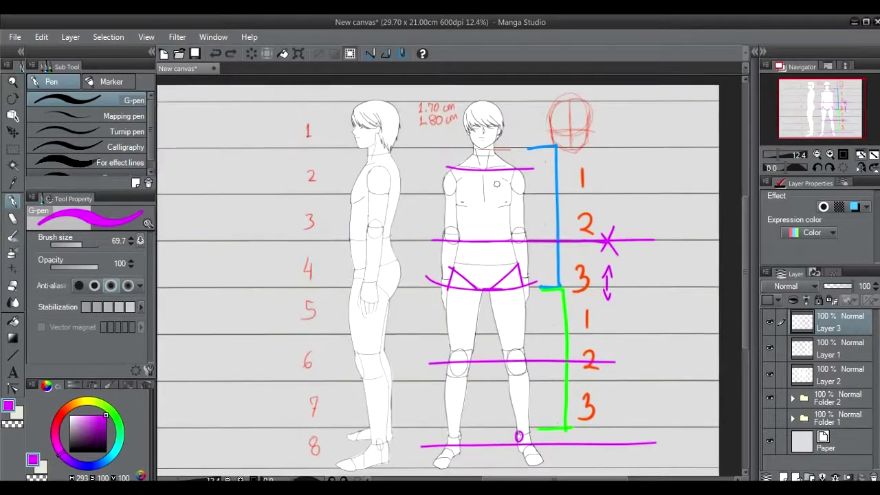
left_click_drag(348, 146, 431, 146)
key("ctrl+z")
left_click_drag(346, 193, 409, 194)
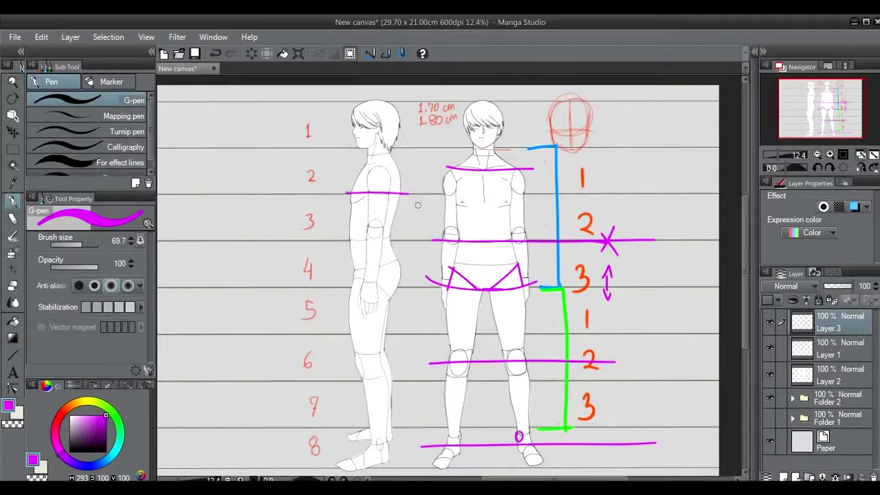
left_click_drag(342, 241, 419, 241)
key("ctrl+z")
key("ctrl+z")
left_click_drag(383, 90, 626, 90)
key("ctrl+z")
key("ctrl+z")
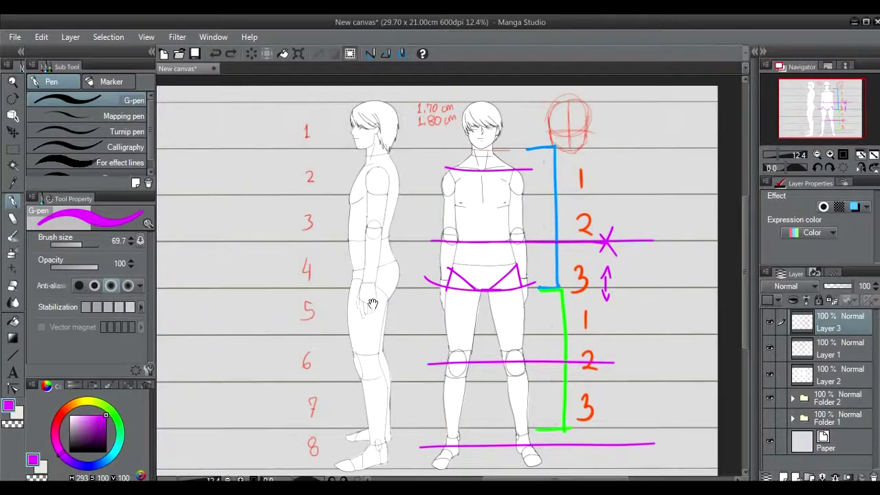
scroll(371, 303, "down", 1)
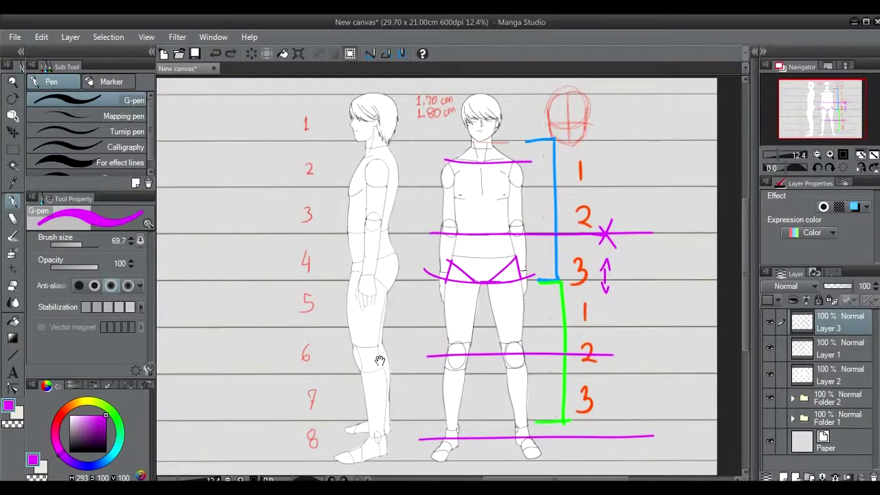
scroll(381, 440, "up", 3)
scroll(381, 344, "down", 3)
scroll(381, 336, "up", 2)
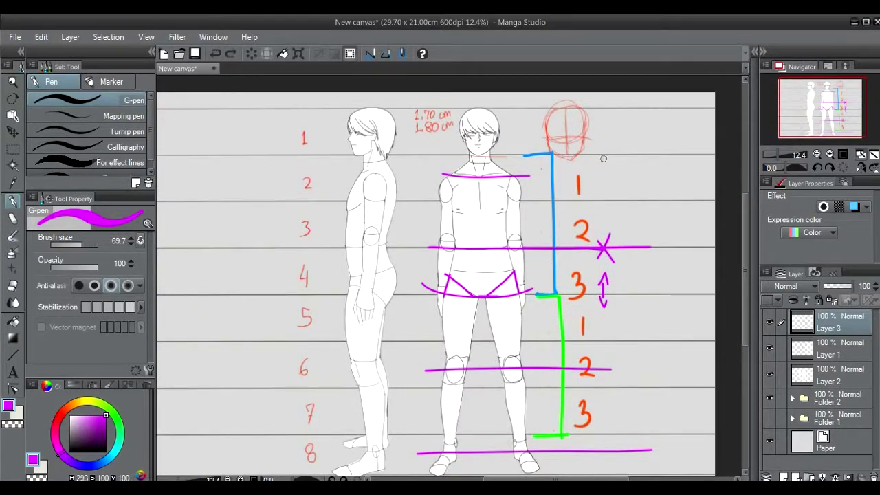
mouse_move(603, 165)
left_mouse_down()
mouse_move(614, 165)
mouse_move(607, 233)
mouse_move(610, 225)
left_mouse_up()
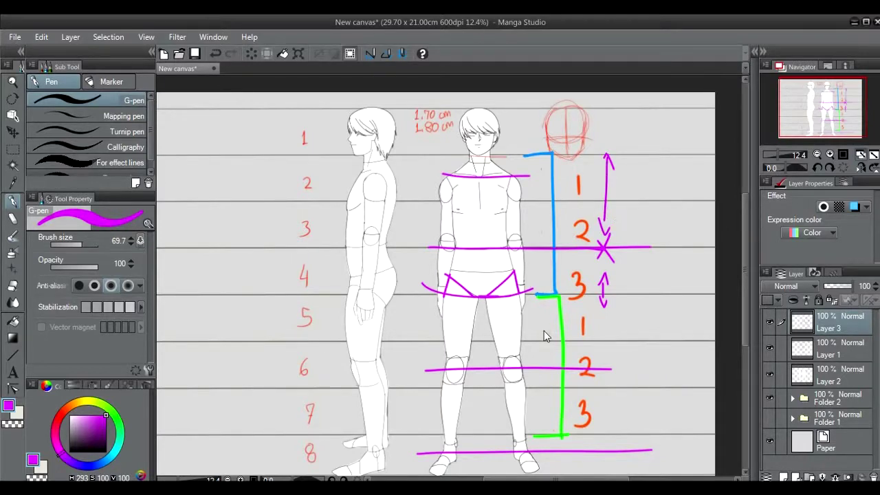
key("ctrl+z")
key("ctrl+z")
key("ctrl+z")
key("ctrl+z")
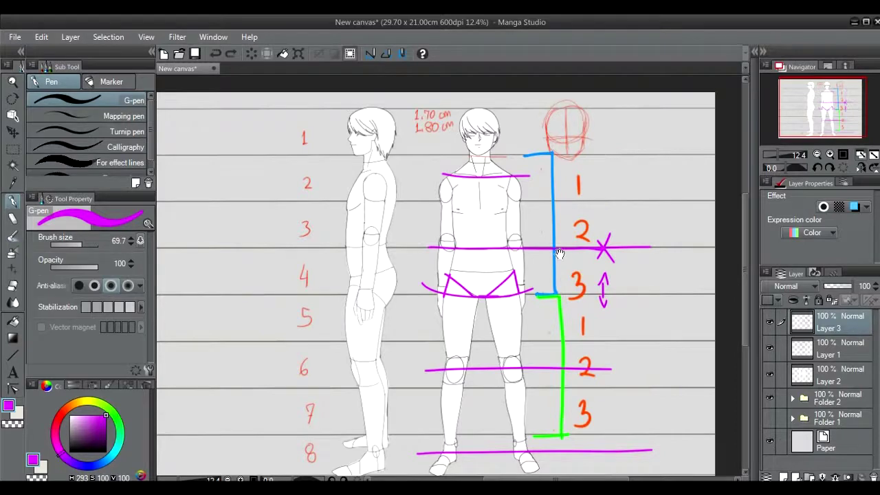
scroll(559, 254, "down", 2)
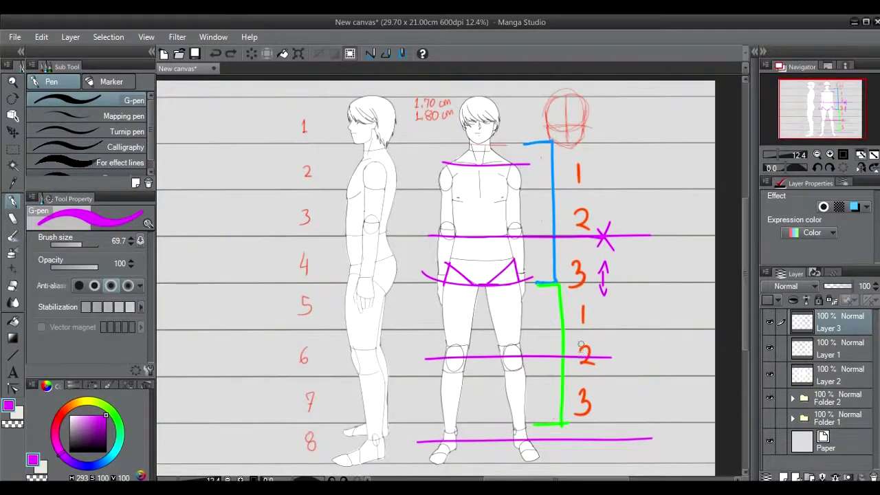
Step: Hide Layer 3, add a new raster layer, and switch the pen colour to orange
left_click(769, 321)
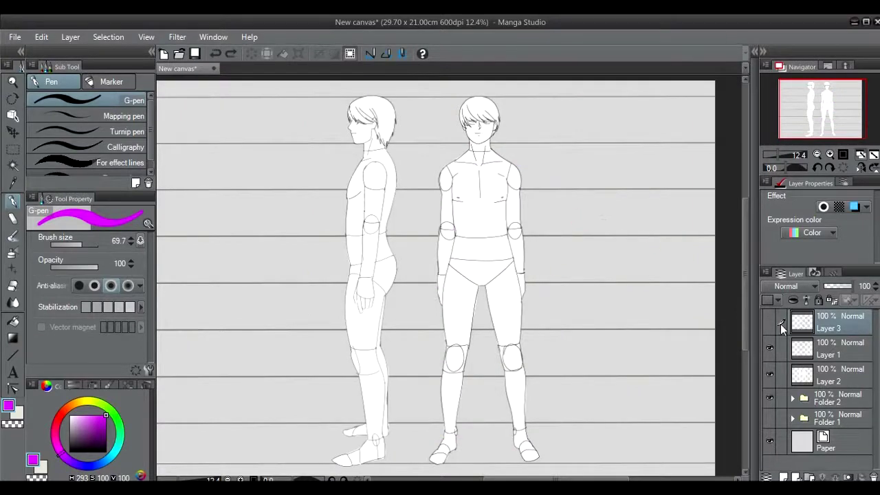
left_click(789, 477)
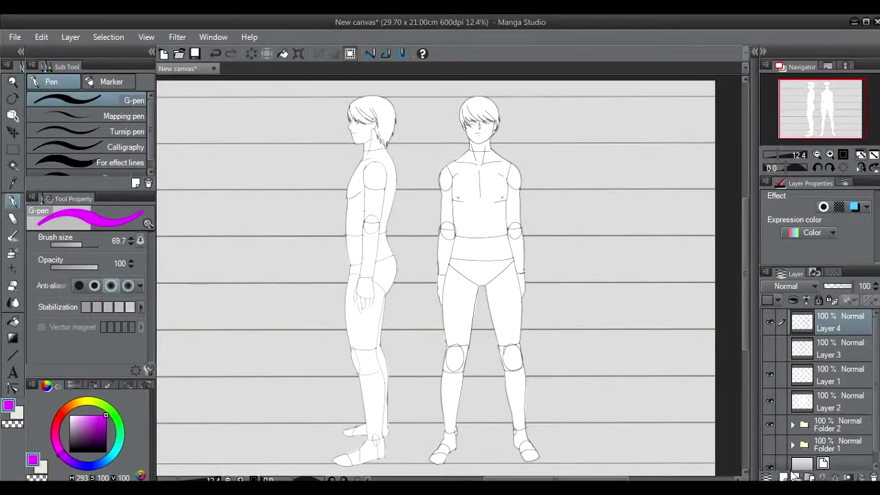
left_click_drag(374, 239, 356, 166)
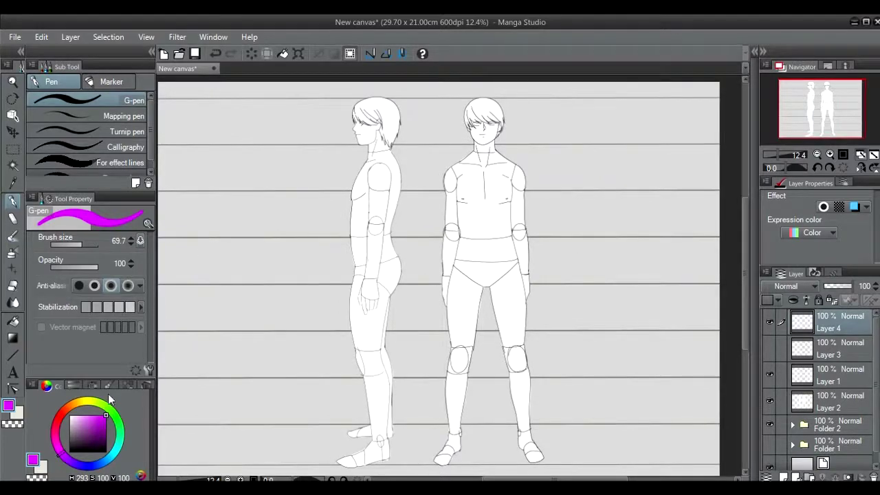
left_click(67, 410)
Step: Write head numbers 1–8, heights 176 and 180, and an I-shaped head bracket
left_click_drag(292, 118, 296, 131)
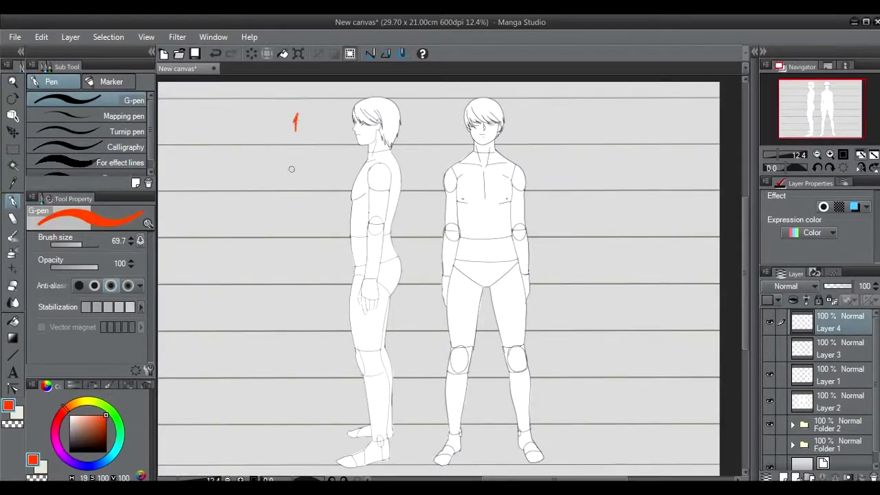
mouse_move(291, 166)
left_mouse_down()
mouse_move(303, 183)
mouse_move(289, 232)
mouse_move(299, 271)
left_mouse_up()
mouse_move(295, 256)
left_mouse_down()
mouse_move(286, 332)
mouse_move(300, 442)
left_mouse_up()
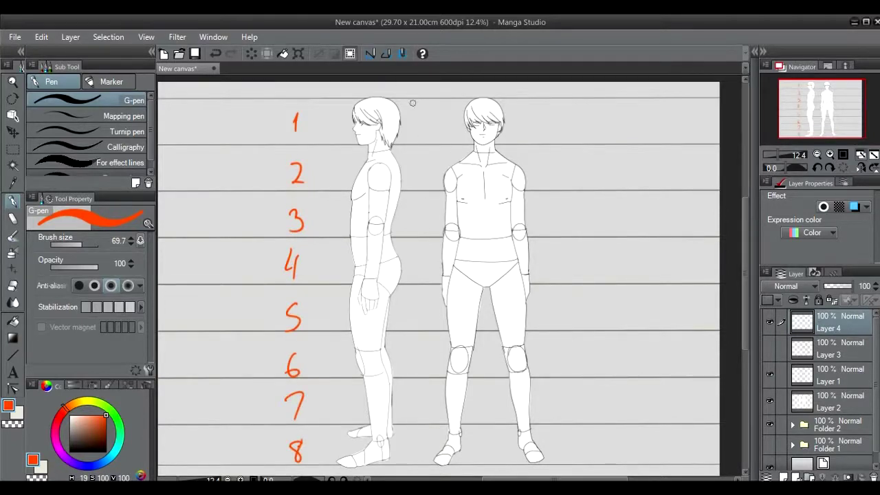
mouse_move(414, 95)
left_mouse_down()
mouse_move(412, 108)
mouse_move(433, 96)
mouse_move(421, 127)
mouse_move(443, 111)
left_mouse_up()
left_click_drag(512, 100, 535, 142)
left_click_drag(513, 98, 535, 99)
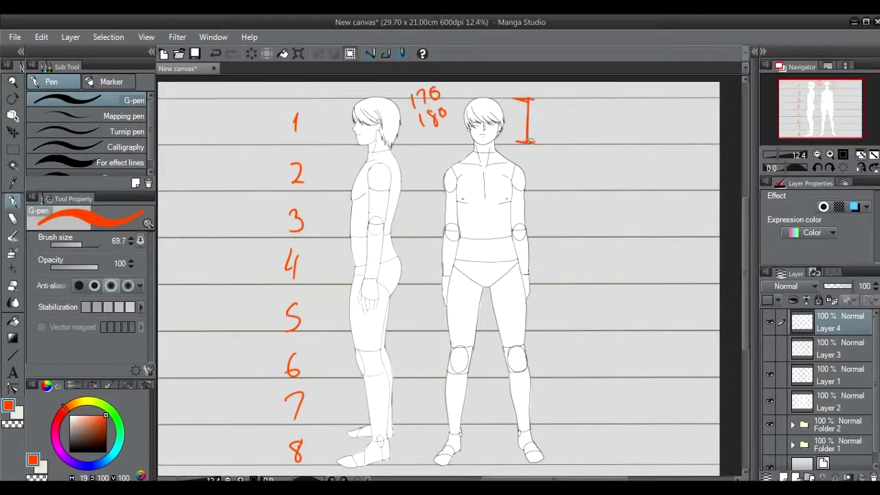
Step: Draw orange chin-to-hip and hip-to-feet brackets, numbering them 1, 2, 3
left_click_drag(530, 144, 566, 282)
left_click_drag(584, 165, 595, 225)
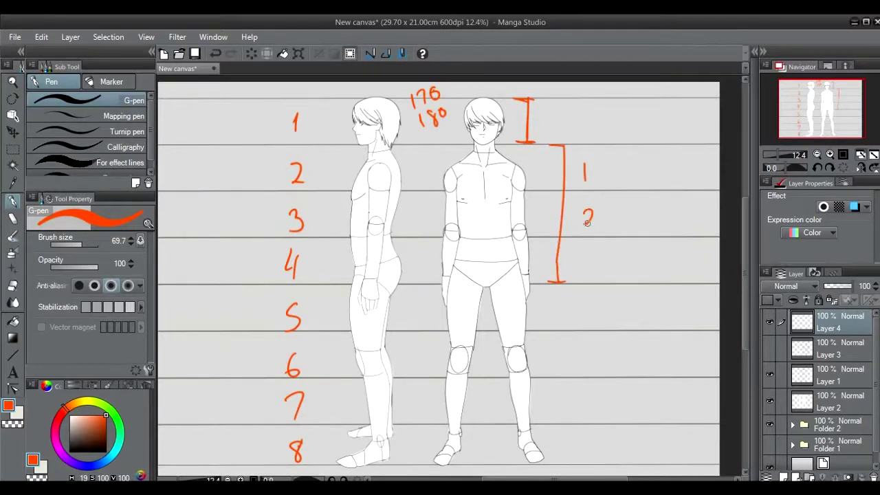
mouse_move(579, 256)
left_mouse_down()
mouse_move(581, 281)
mouse_move(564, 283)
mouse_move(554, 416)
left_mouse_up()
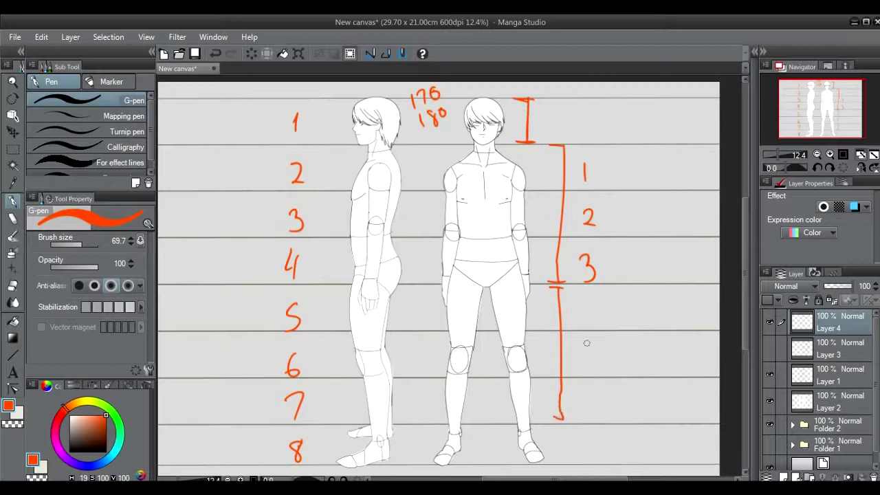
mouse_move(589, 300)
left_mouse_down()
mouse_move(598, 363)
mouse_move(583, 412)
left_mouse_up()
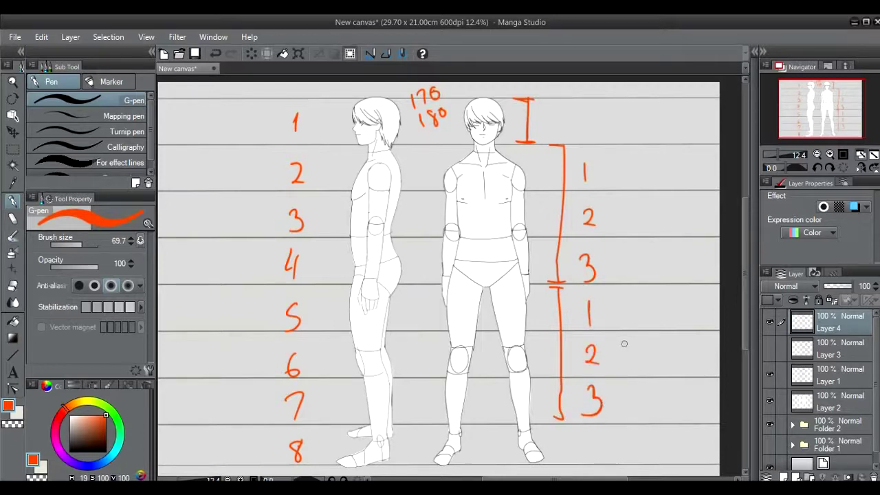
Step: Draw landmark lines at waist, chest, hips, feet and knees, with a double arrow beside 3
left_click_drag(440, 232, 625, 236)
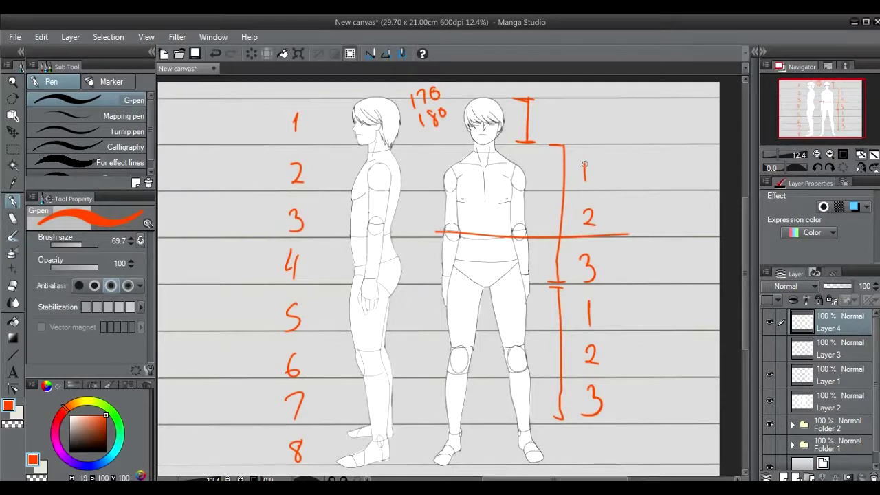
left_click_drag(435, 166, 616, 168)
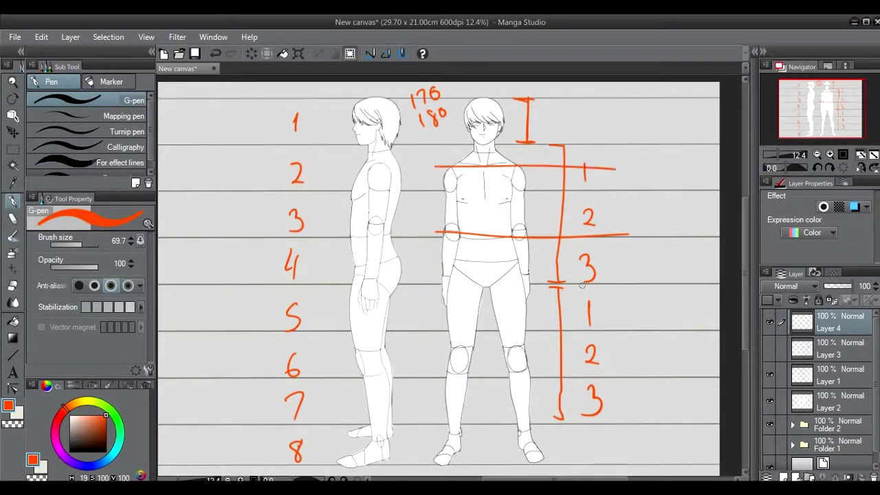
mouse_move(445, 281)
left_mouse_down()
mouse_move(653, 284)
mouse_move(612, 296)
left_mouse_up()
key("ctrl+z")
mouse_move(606, 287)
left_mouse_down()
mouse_move(621, 287)
mouse_move(620, 275)
left_mouse_up()
left_click_drag(516, 283, 654, 284)
left_click_drag(508, 425, 648, 423)
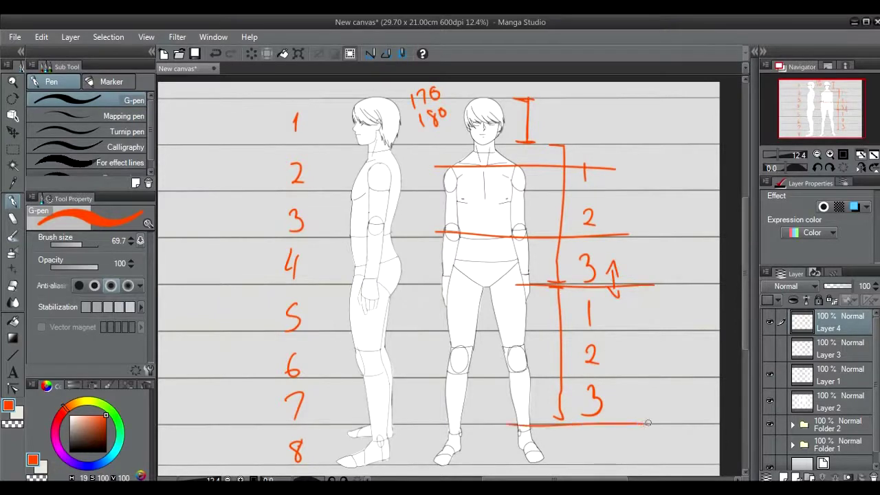
left_click_drag(506, 356, 671, 357)
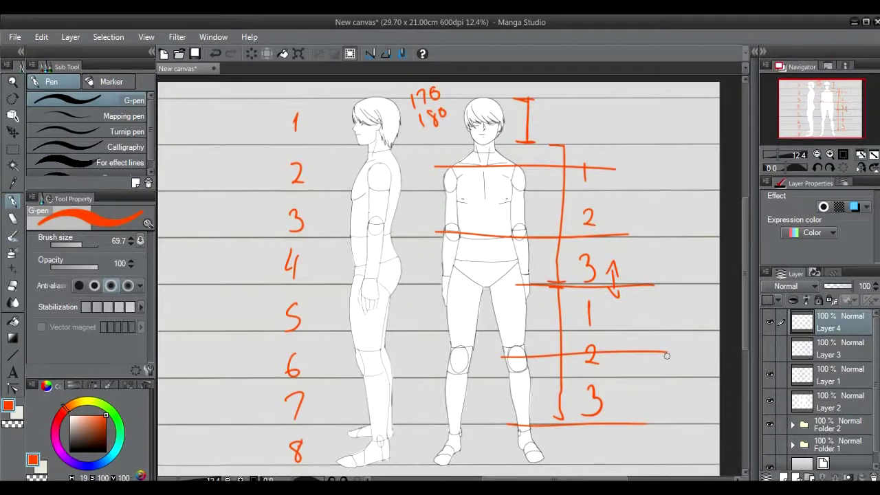
key("ctrl+z")
left_click_drag(508, 358, 673, 357)
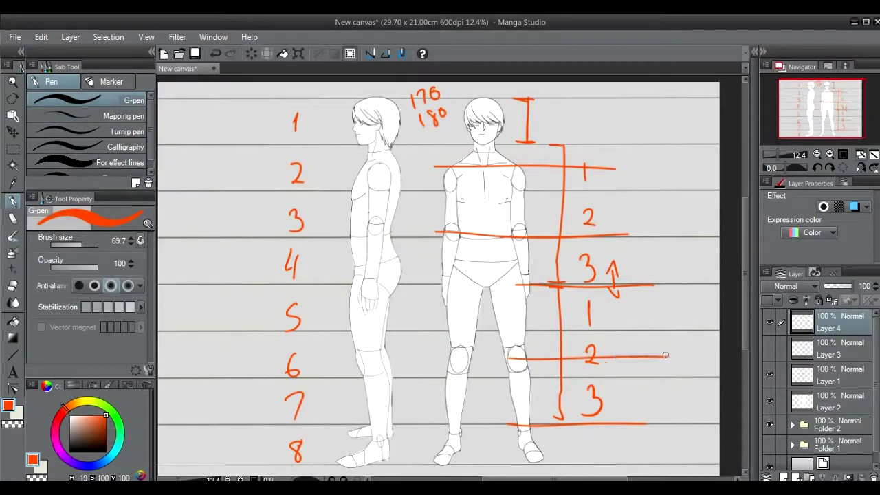